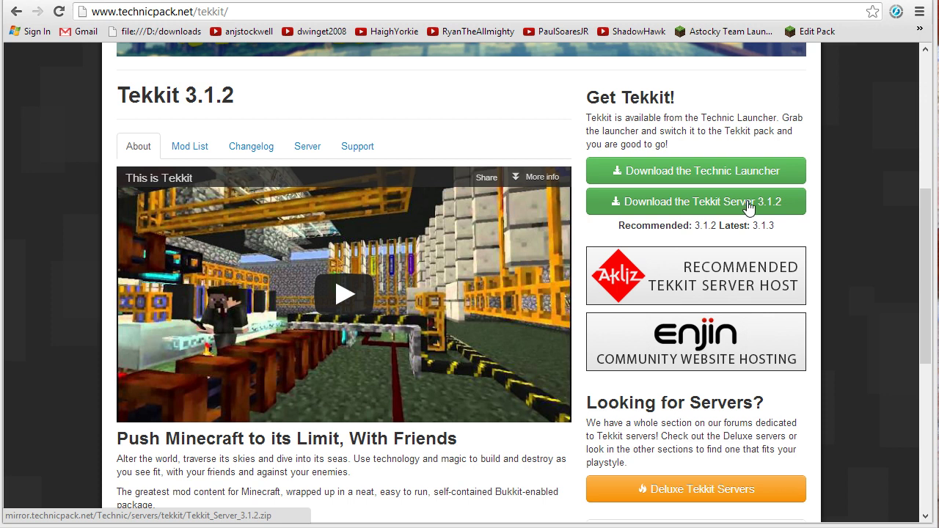
# Download Tekkit_Server_3.1.2.zip and save it to D:\games\MineCraft\Technic
pyautogui.click(743, 204)
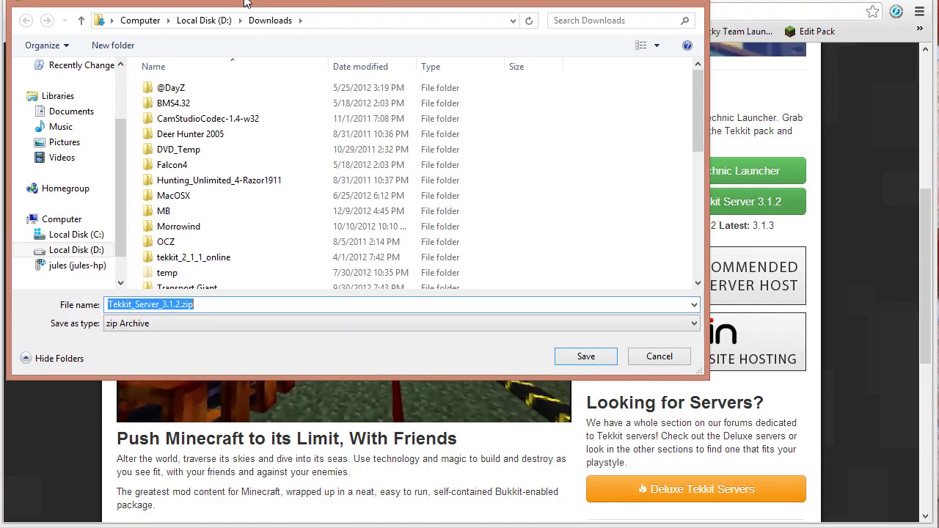
pyautogui.click(216, 27)
pyautogui.doubleClick(184, 237)
pyautogui.click(184, 282)
pyautogui.scroll(-1, 187, 279)
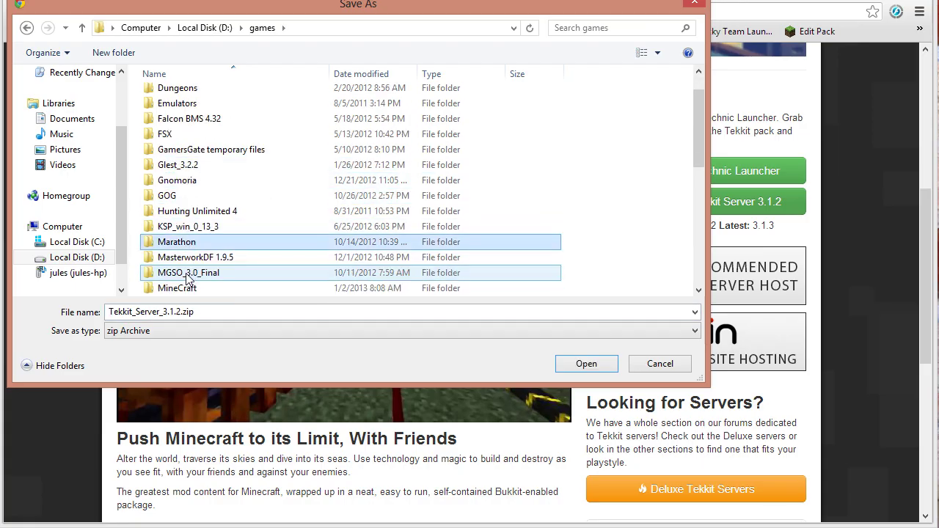
pyautogui.doubleClick(189, 293)
pyautogui.doubleClick(180, 218)
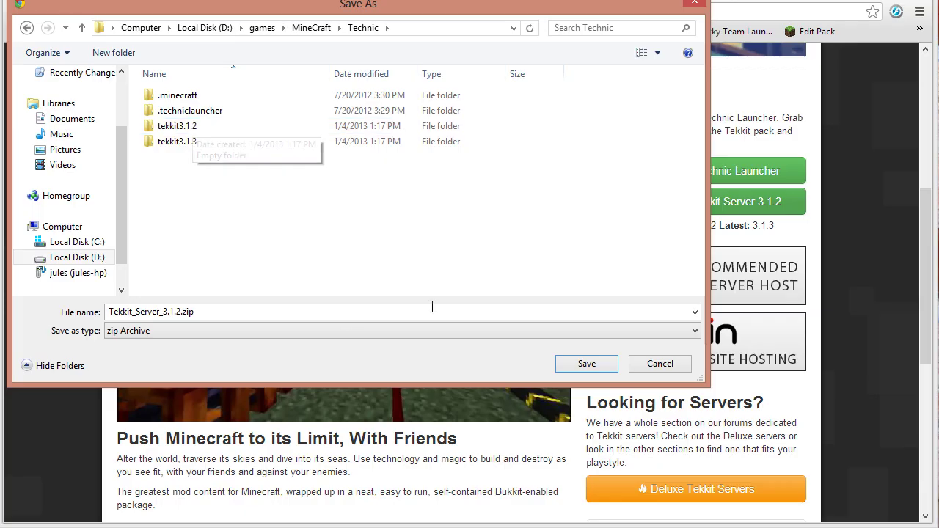
pyautogui.click(566, 365)
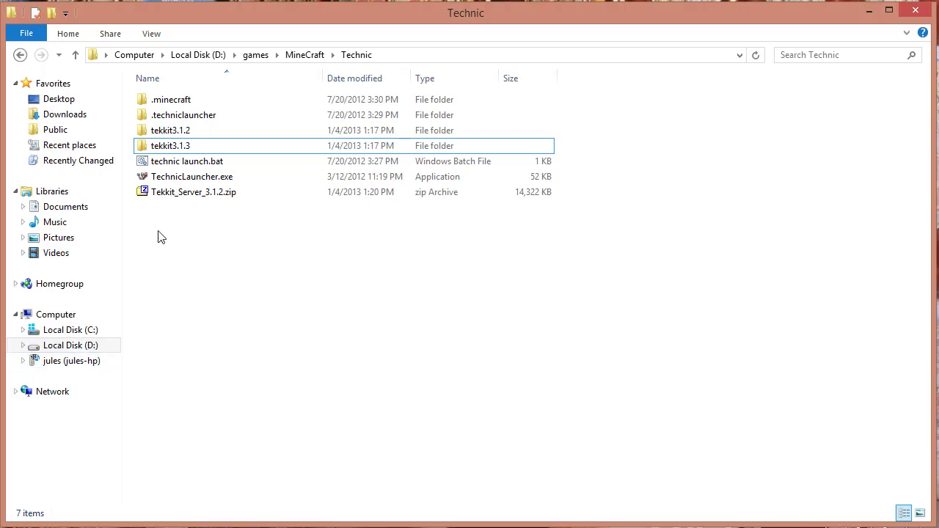
# Extract the server files from Tekkit_Server_3.1.2.zip into the tekkit3.1.2 folder using 7-Zip
pyautogui.doubleClick(192, 193)
pyautogui.moveTo(40, 71); pyautogui.dragTo(775, 158)
pyautogui.moveTo(424, 425); pyautogui.dragTo(172, 129)
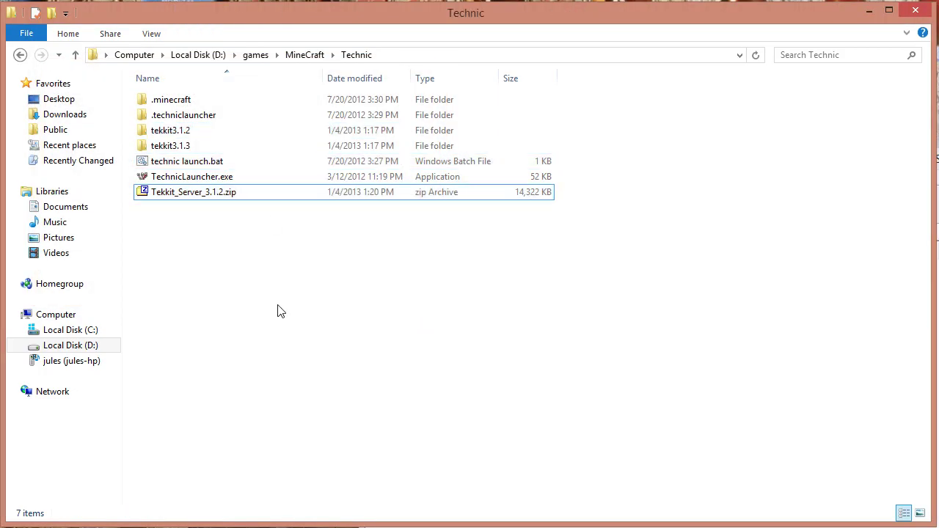
# Open the tekkit3.1.2 folder and select launch.bat
pyautogui.click(179, 132)
pyautogui.doubleClick(179, 132)
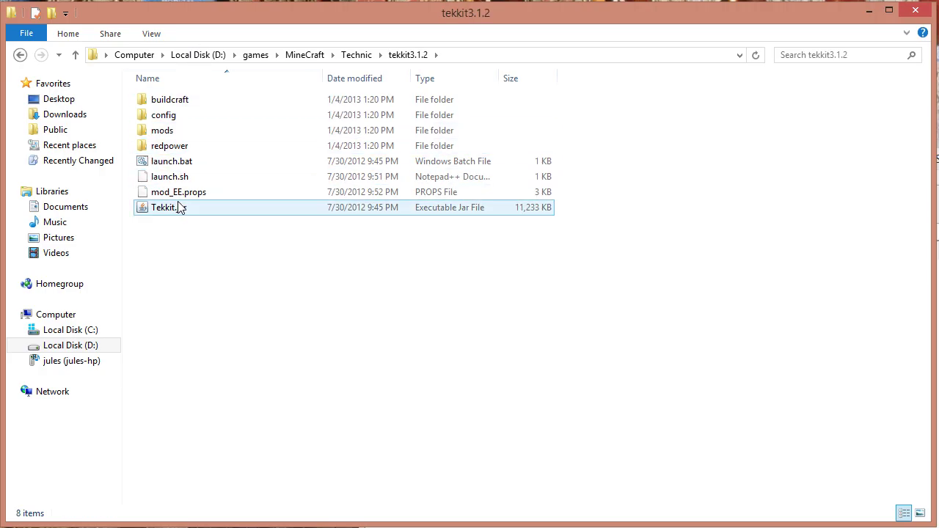
pyautogui.click(183, 163)
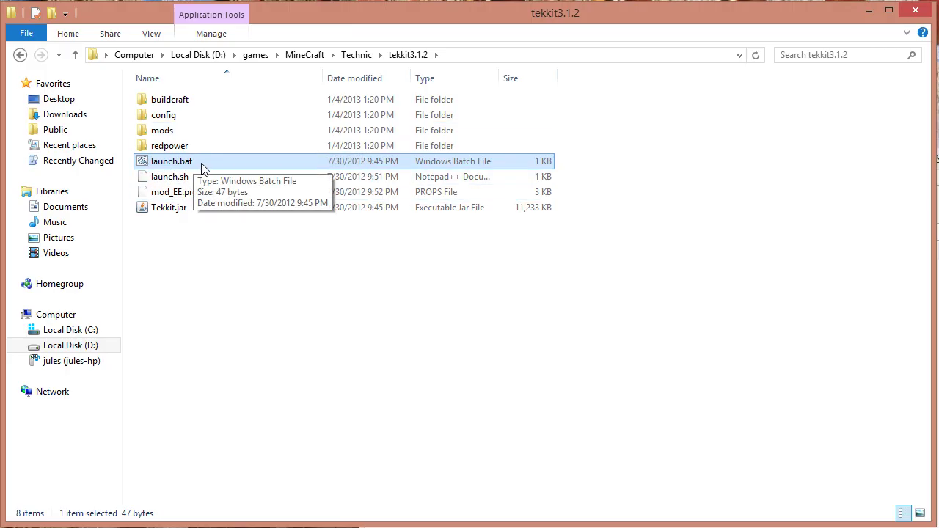
pyautogui.click(152, 34)
pyautogui.click(542, 85)
pyautogui.click(151, 34)
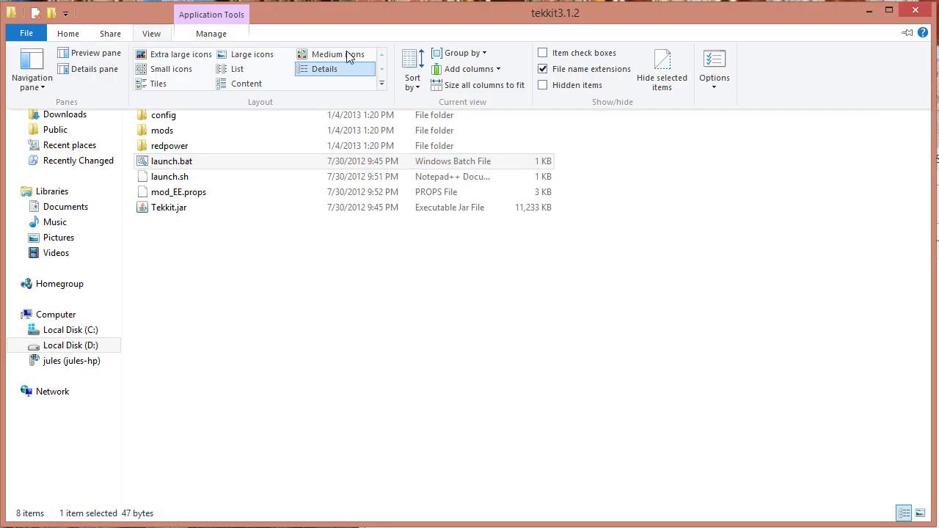
pyautogui.click(543, 69)
pyautogui.click(184, 164)
pyautogui.click(194, 176)
pyautogui.click(190, 161)
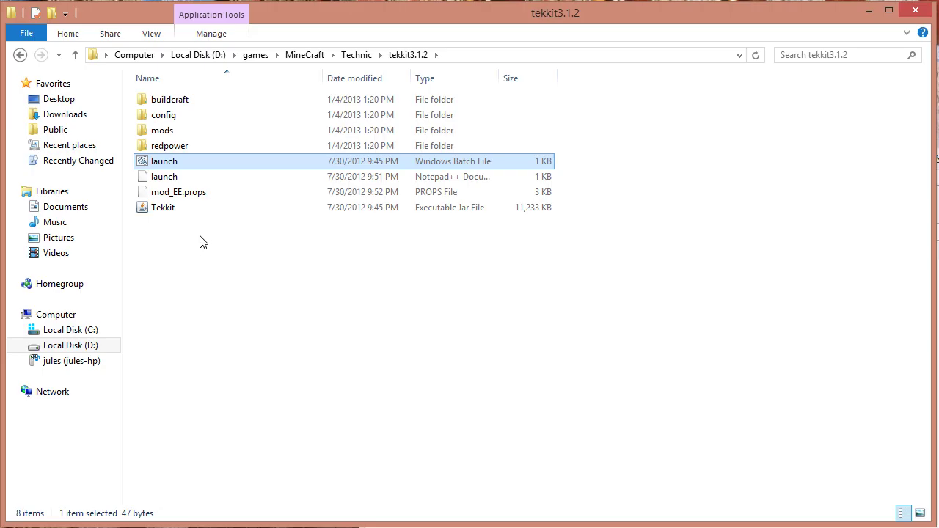
pyautogui.click(153, 36)
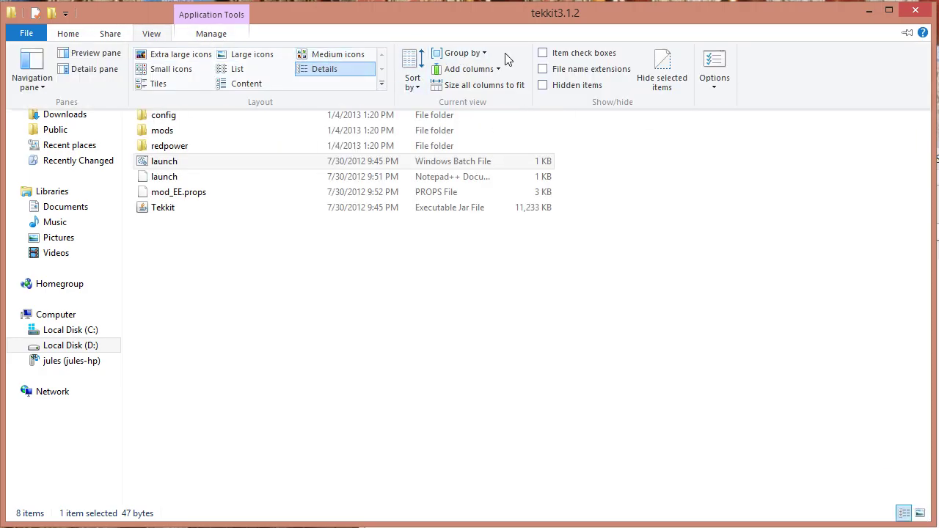
pyautogui.click(543, 70)
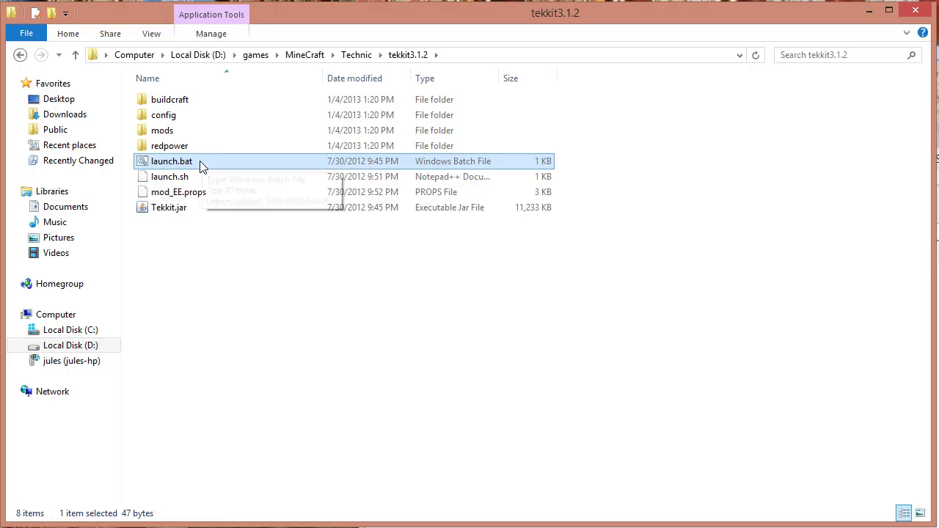
pyautogui.click(192, 264)
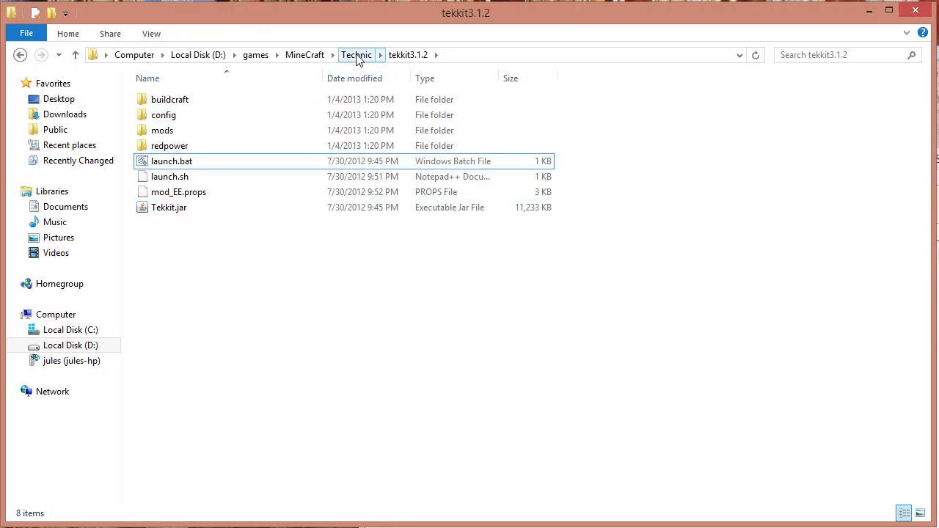
pyautogui.click(357, 59)
pyautogui.click(213, 245)
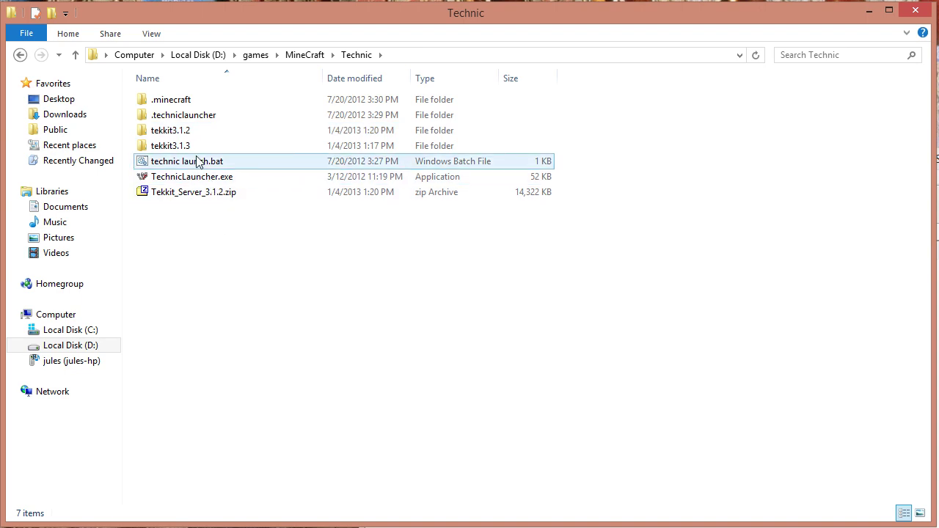
pyautogui.click(199, 164)
pyautogui.rightClick(203, 249)
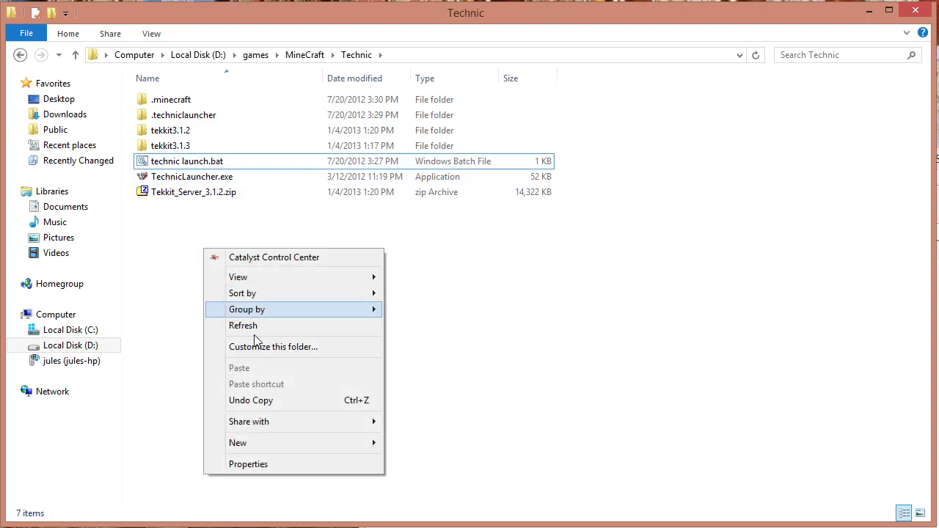
pyautogui.moveTo(271, 450)
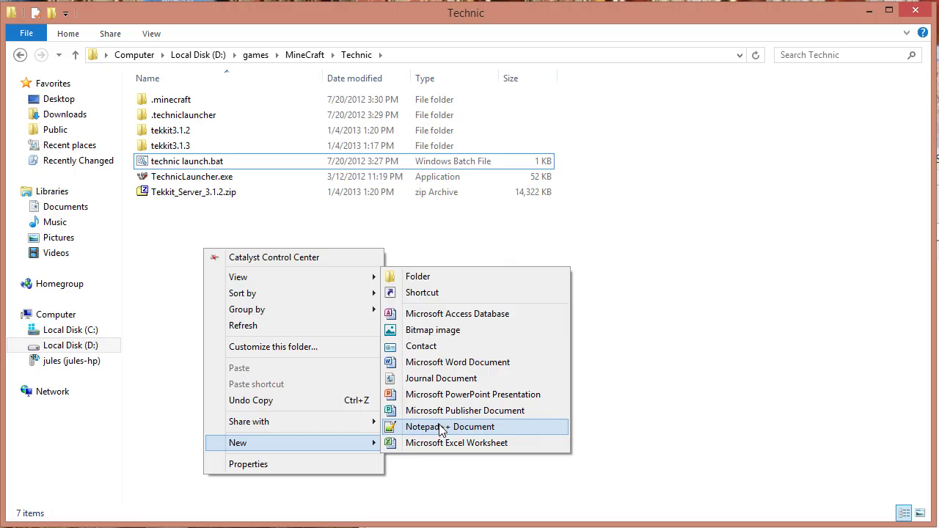
pyautogui.click(440, 427)
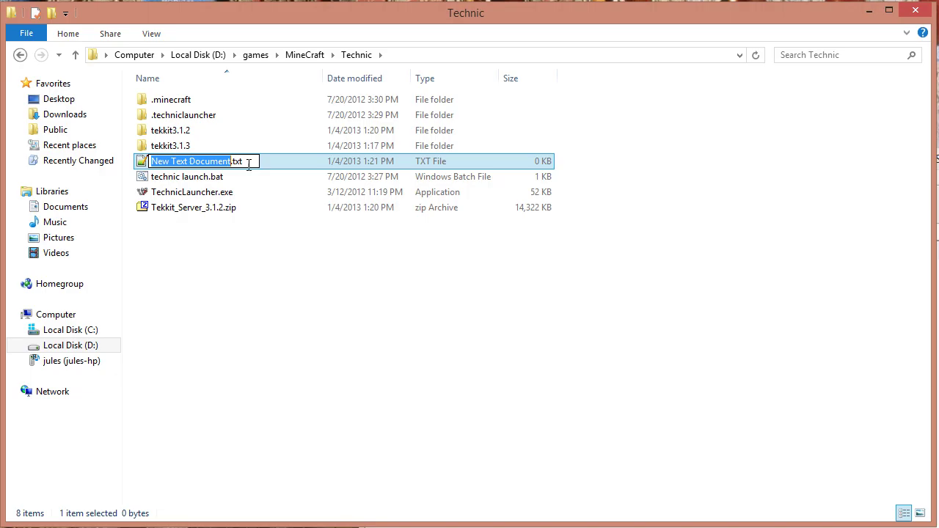
pyautogui.click(268, 255)
pyautogui.click(237, 164)
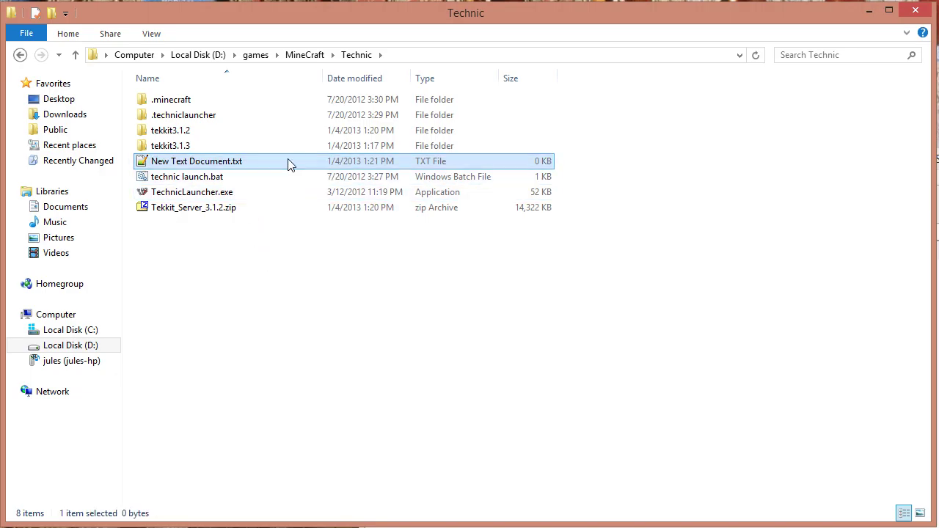
pyautogui.press('Delete')
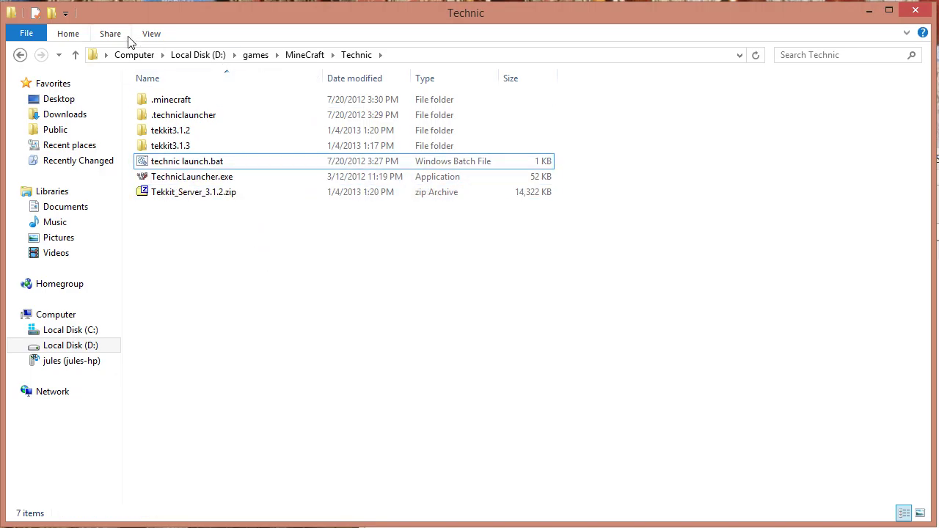
pyautogui.click(152, 34)
pyautogui.click(550, 70)
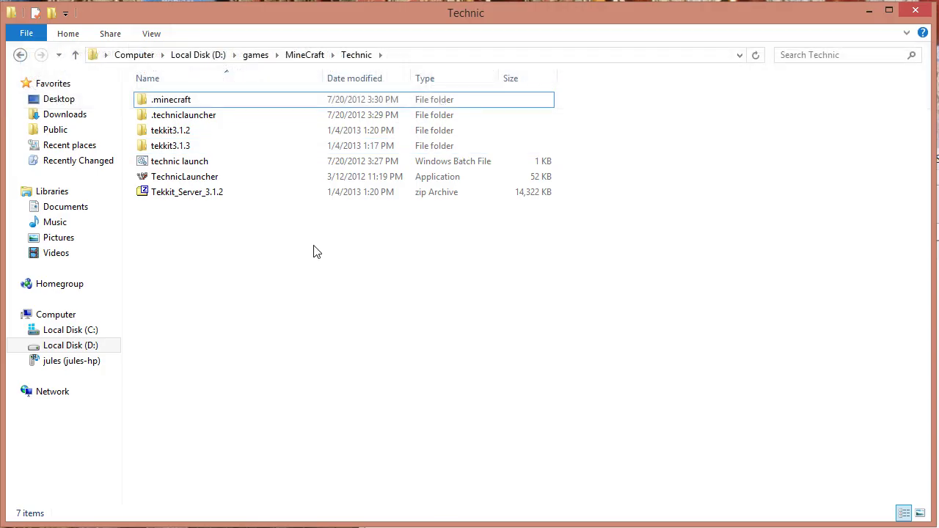
pyautogui.rightClick(204, 260)
pyautogui.moveTo(277, 456)
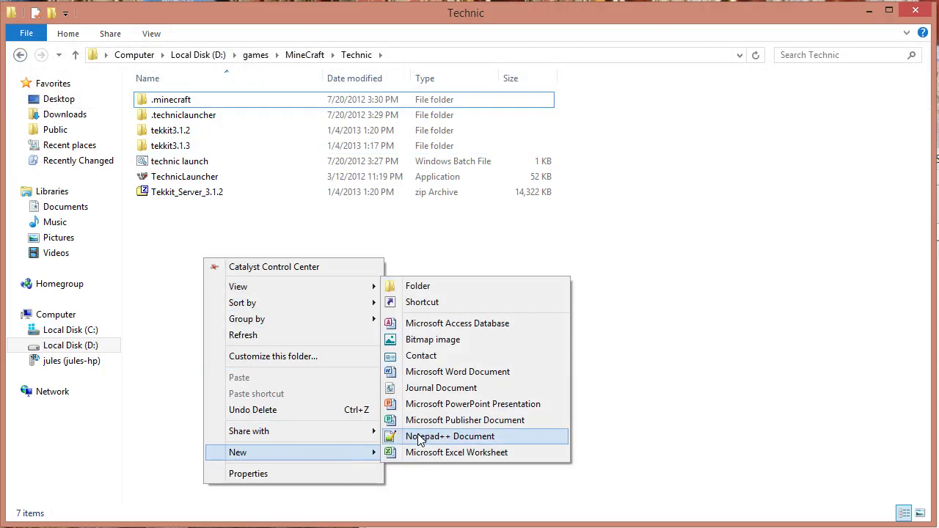
pyautogui.click(414, 440)
pyautogui.click(269, 286)
pyautogui.click(196, 163)
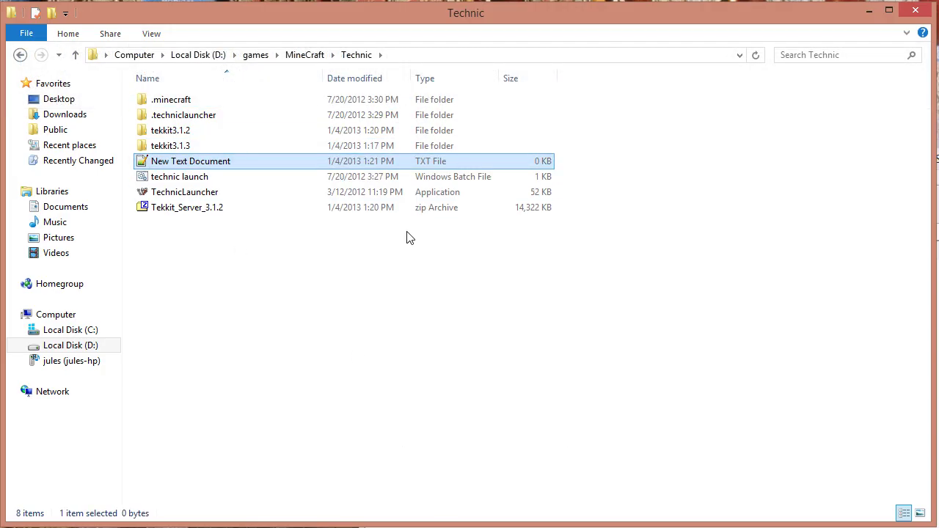
pyautogui.press('F2')
pyautogui.write('.BAT')
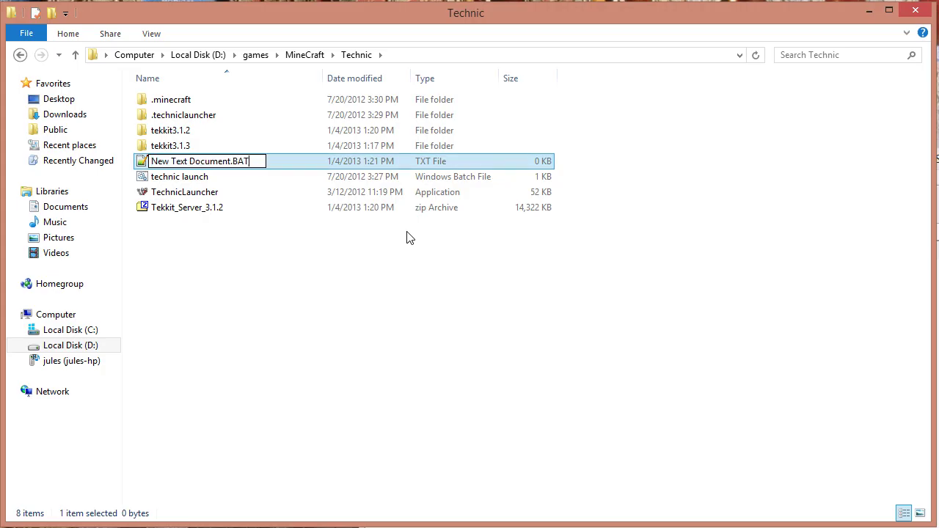
pyautogui.press('Return')
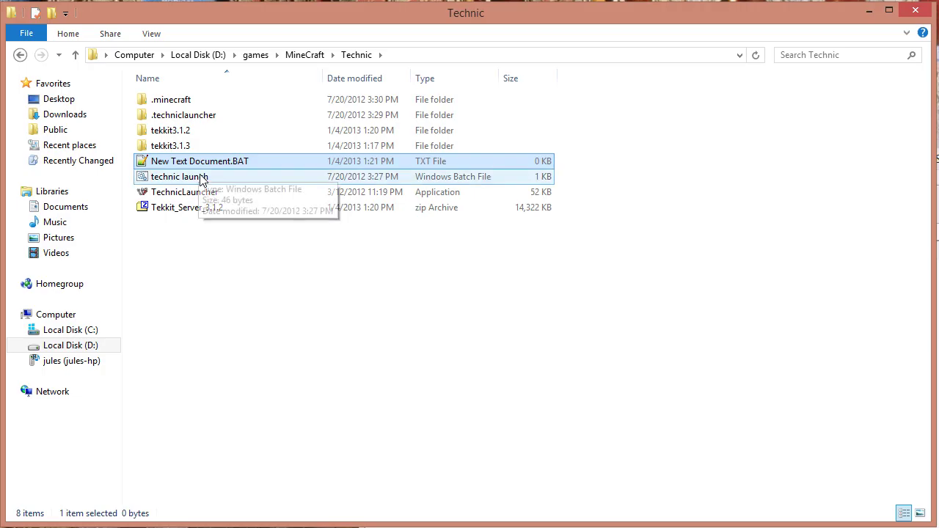
pyautogui.click(150, 35)
pyautogui.click(542, 70)
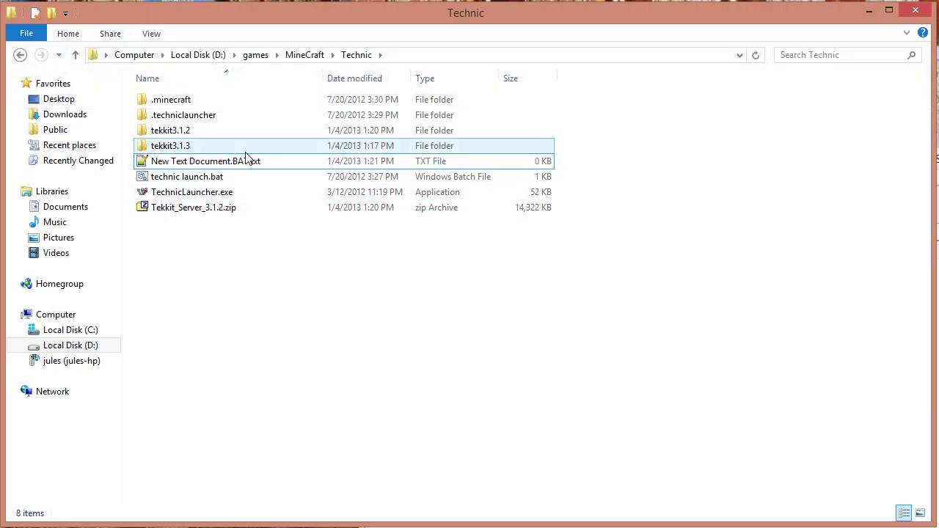
pyautogui.press('F2')
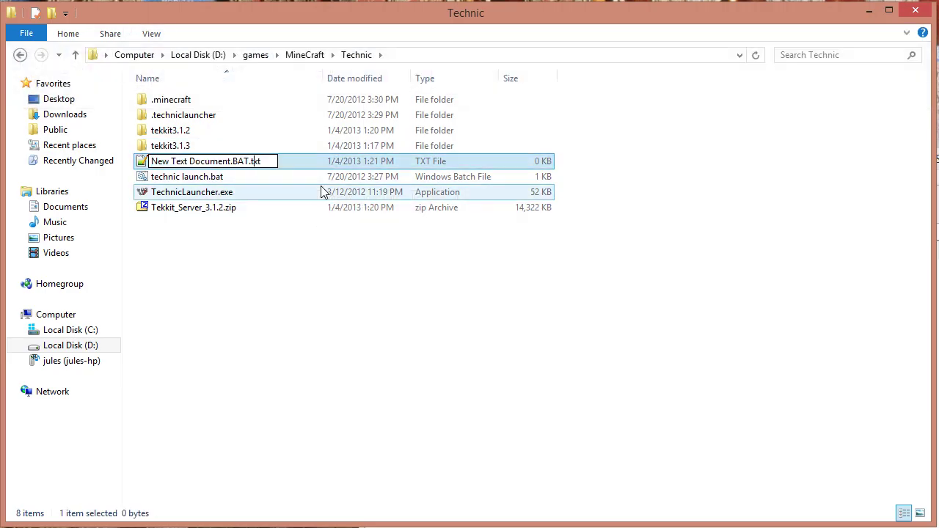
pyautogui.press('BackSpace')
pyautogui.press('BackSpace')
pyautogui.press('BackSpace')
pyautogui.press('BackSpace')
pyautogui.press('Escape')
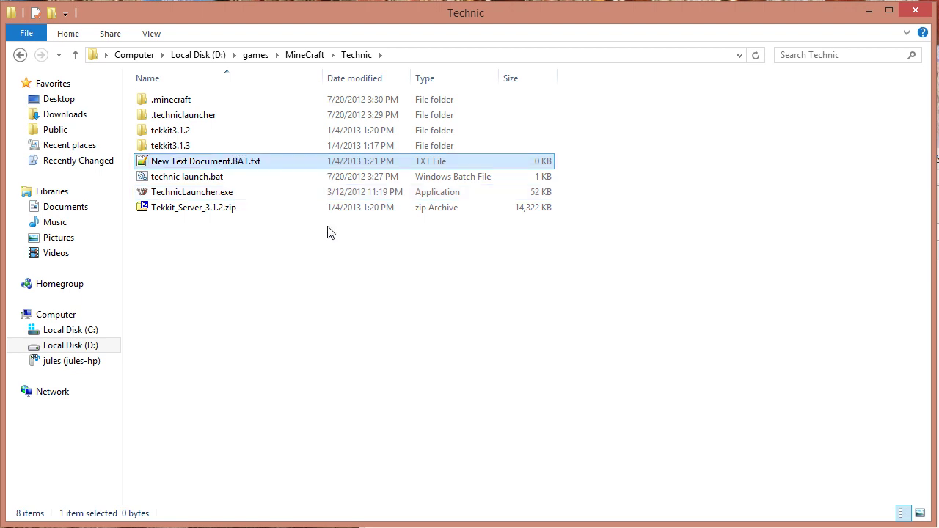
pyautogui.press('Delete')
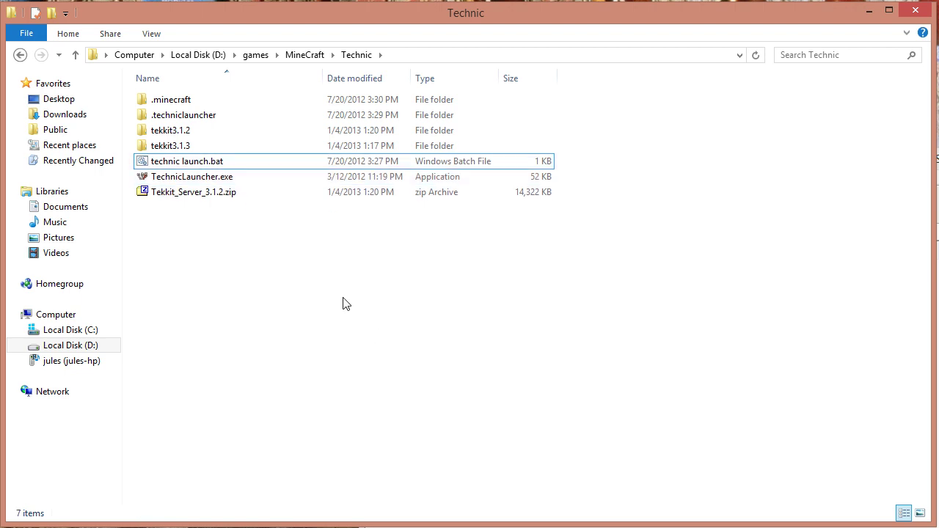
pyautogui.doubleClick(195, 131)
pyautogui.click(182, 162)
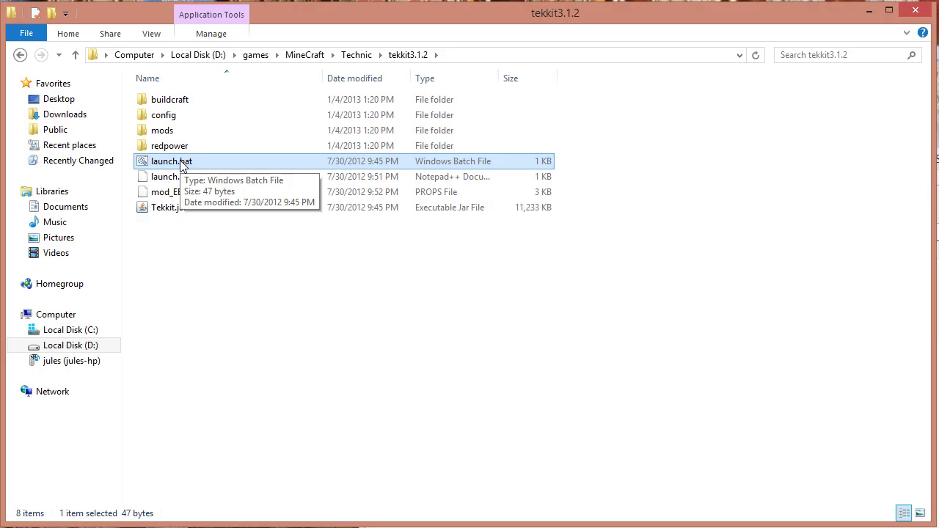
pyautogui.rightClick(181, 162)
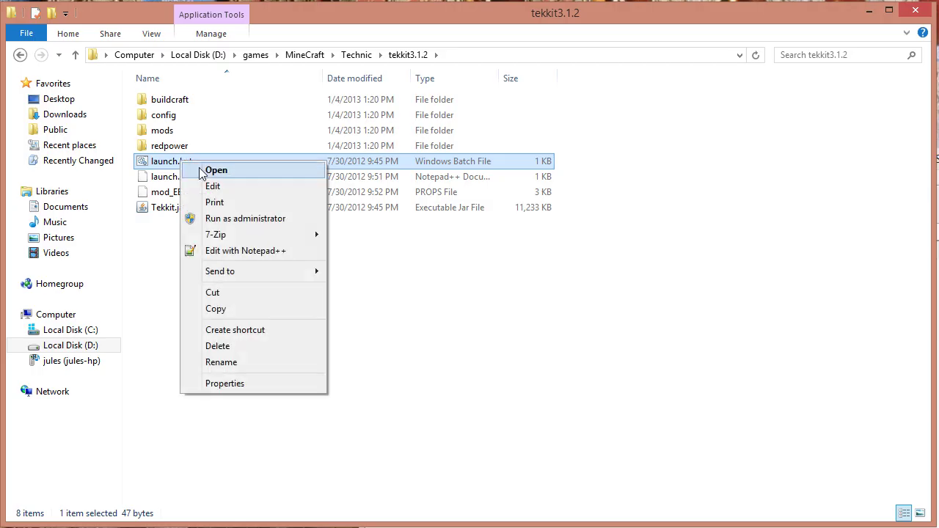
pyautogui.click(218, 186)
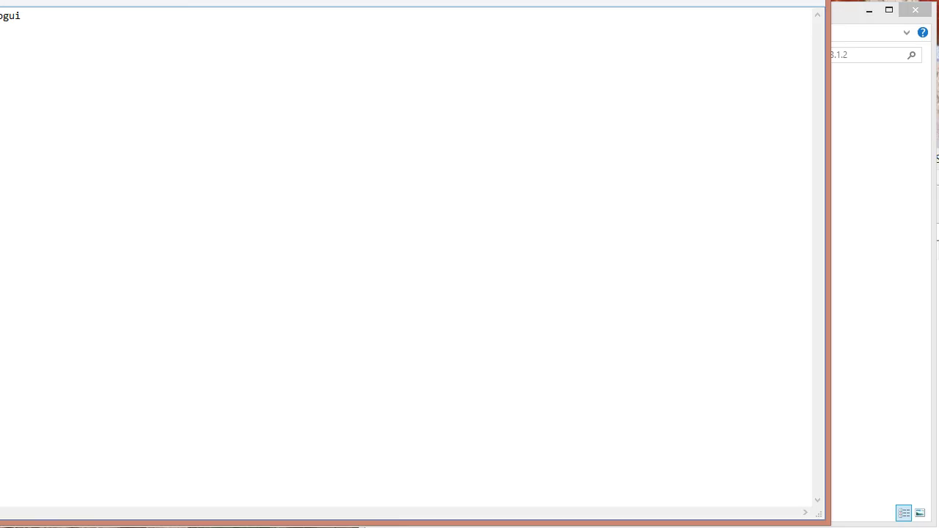
pyautogui.moveTo(245, 4); pyautogui.dragTo(271, 110)
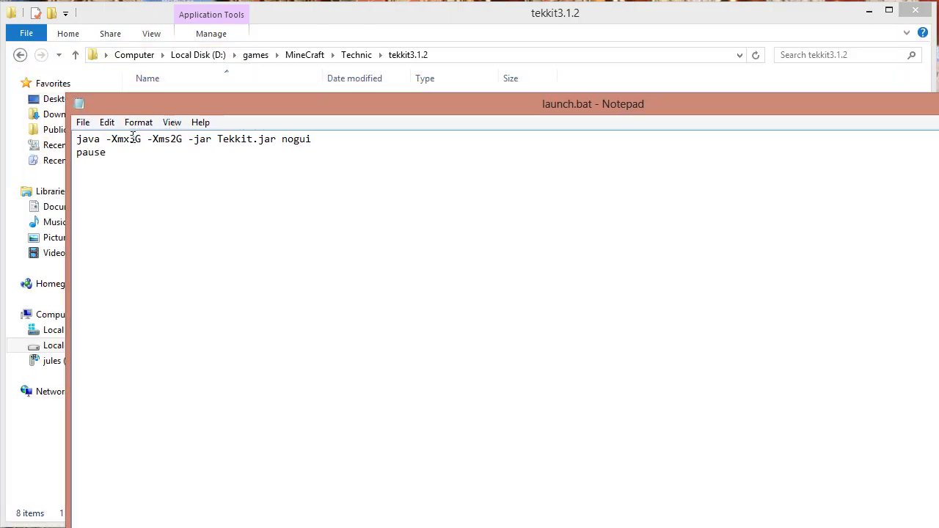
pyautogui.moveTo(593, 107); pyautogui.dragTo(411, 111)
pyautogui.click(917, 105)
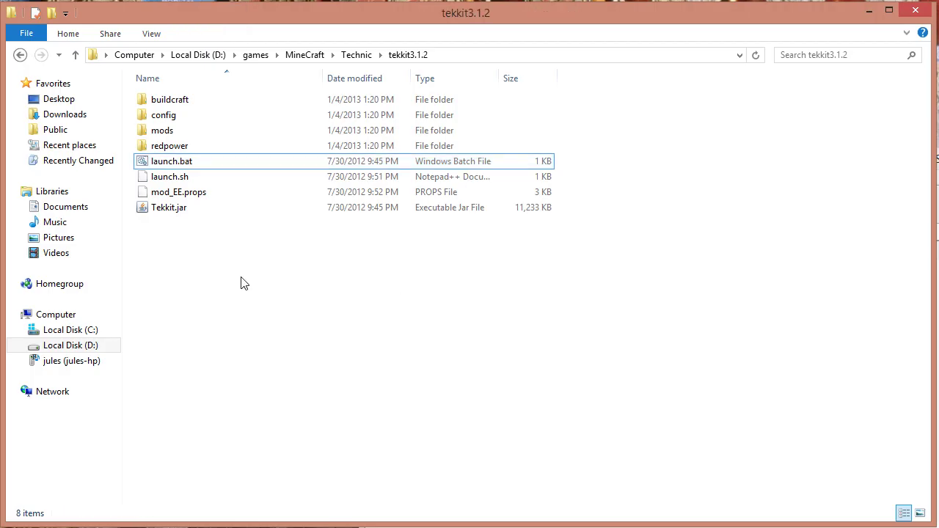
pyautogui.click(183, 162)
# Run launch.bat, wait for the server to report Done, then close its console
pyautogui.doubleClick(187, 165)
pyautogui.moveTo(29, 2); pyautogui.dragTo(438, 139)
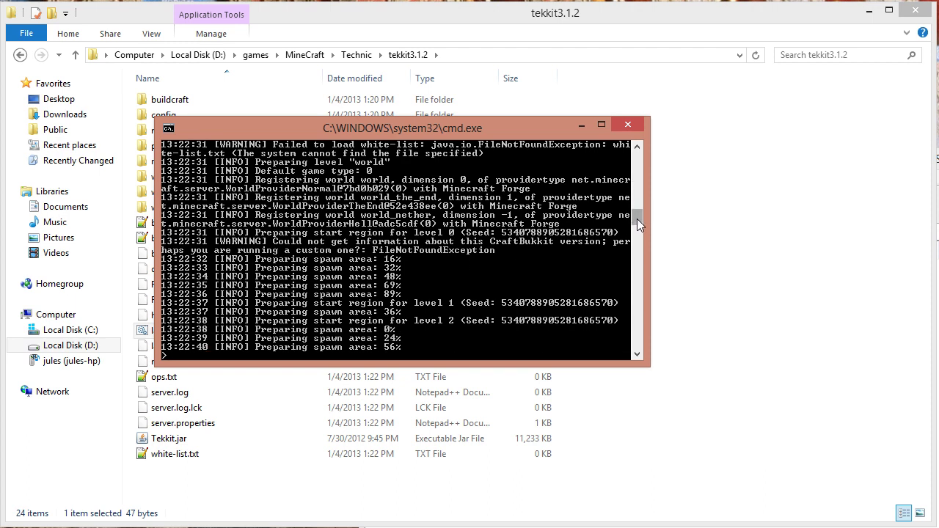
pyautogui.moveTo(637, 218)
pyautogui.mouseDown()
pyautogui.moveTo(637, 197)
pyautogui.moveTo(637, 226)
pyautogui.mouseUp()
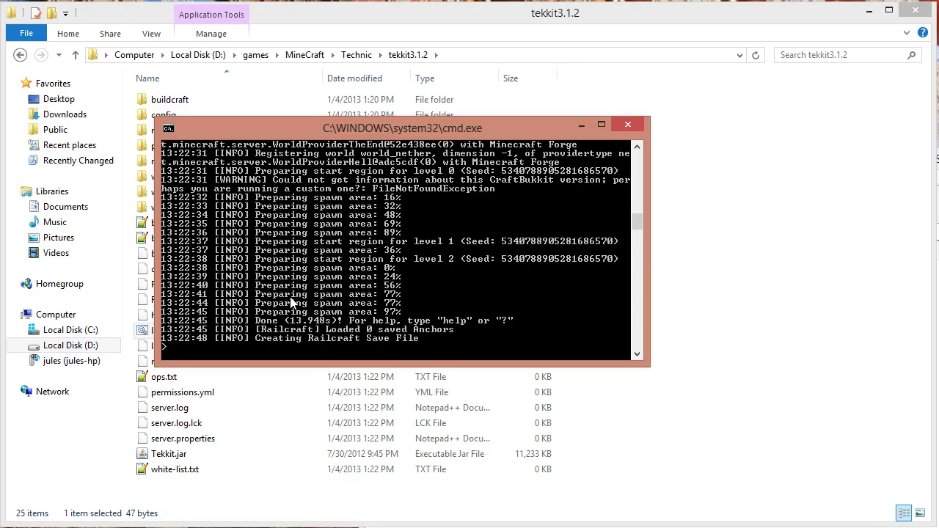
pyautogui.click(629, 126)
pyautogui.click(679, 308)
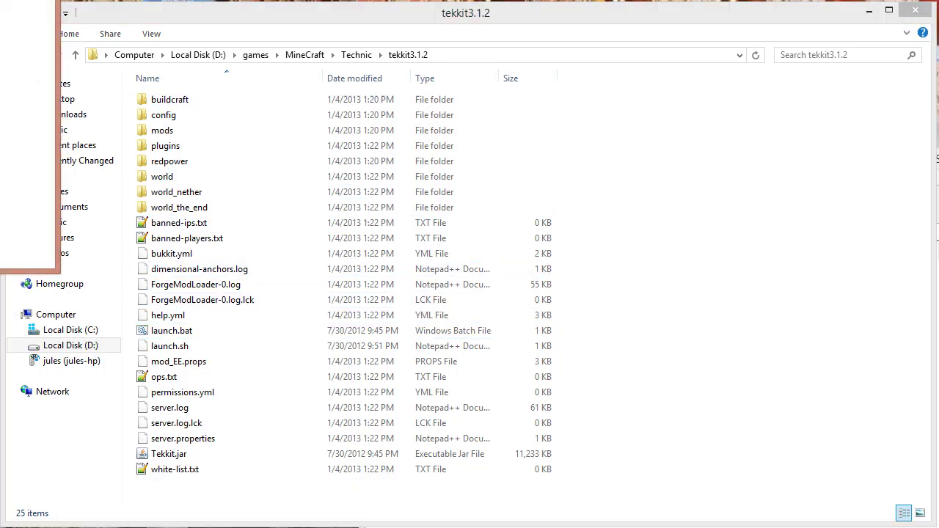
pyautogui.moveTo(1, 11); pyautogui.dragTo(522, 71)
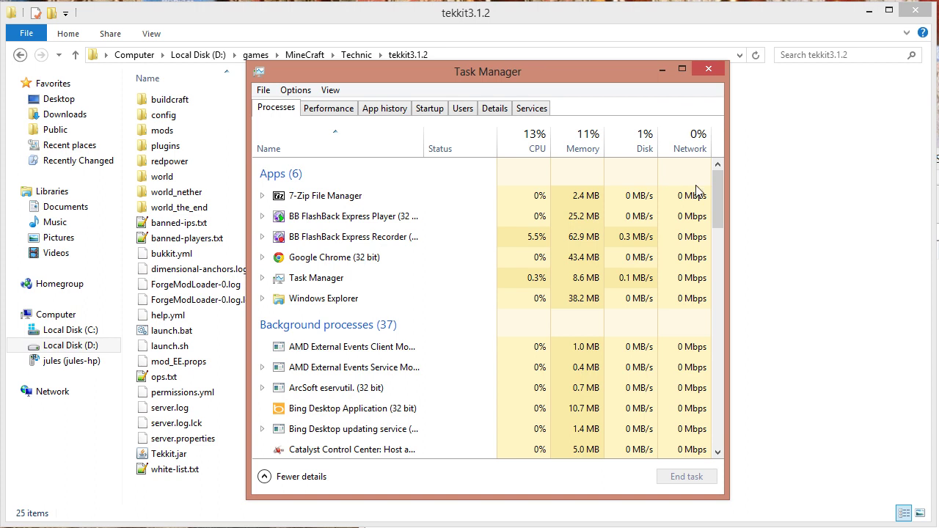
pyautogui.moveTo(715, 195); pyautogui.dragTo(728, 269)
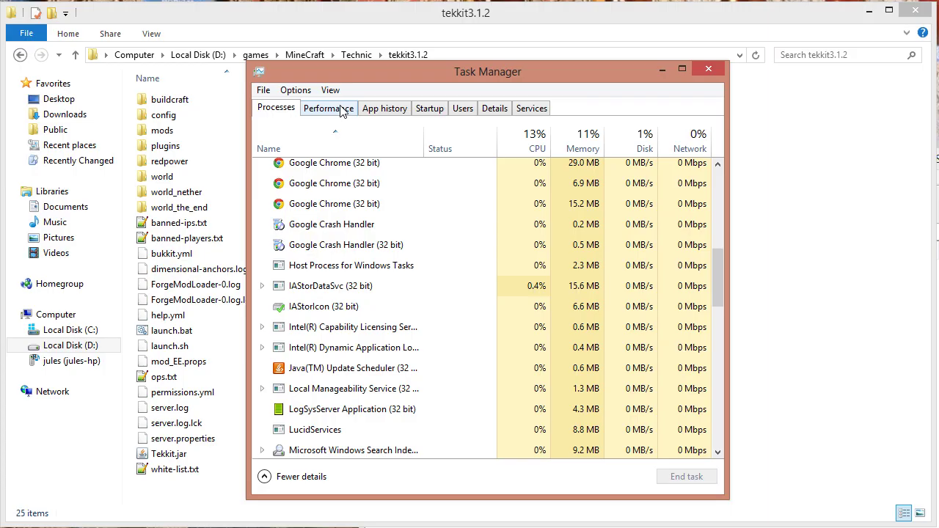
pyautogui.moveTo(718, 299); pyautogui.dragTo(716, 192)
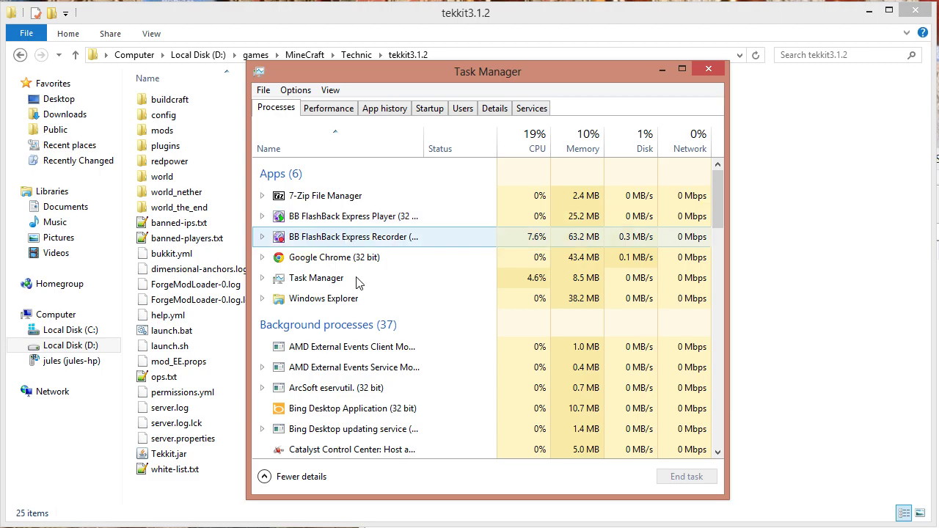
pyautogui.moveTo(715, 211); pyautogui.dragTo(666, 171)
pyautogui.click(385, 108)
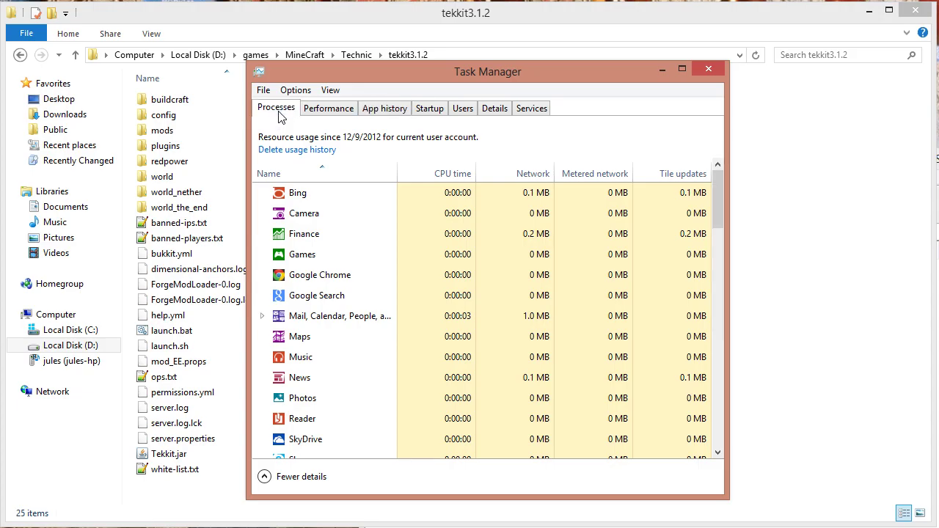
pyautogui.click(277, 111)
# Close Task Manager and relaunch the Tekkit server from launch.bat
pyautogui.click(717, 69)
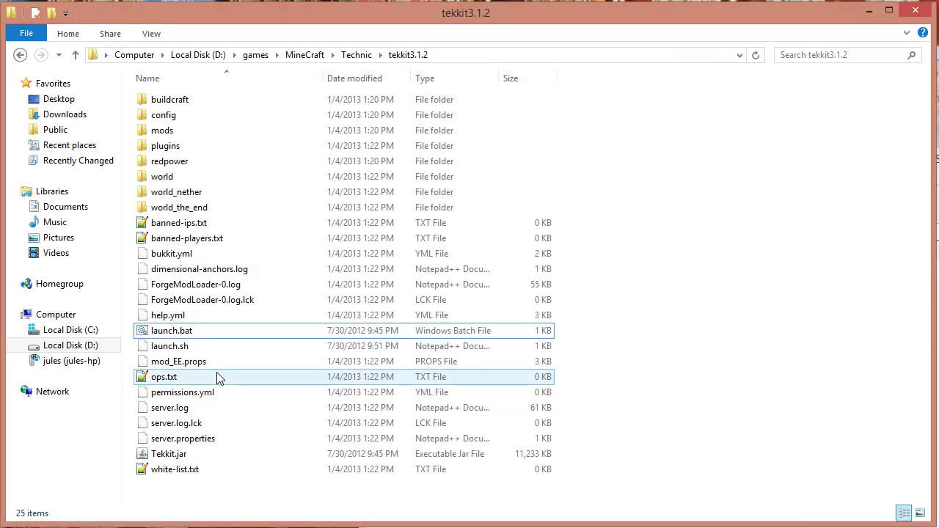
pyautogui.doubleClick(195, 331)
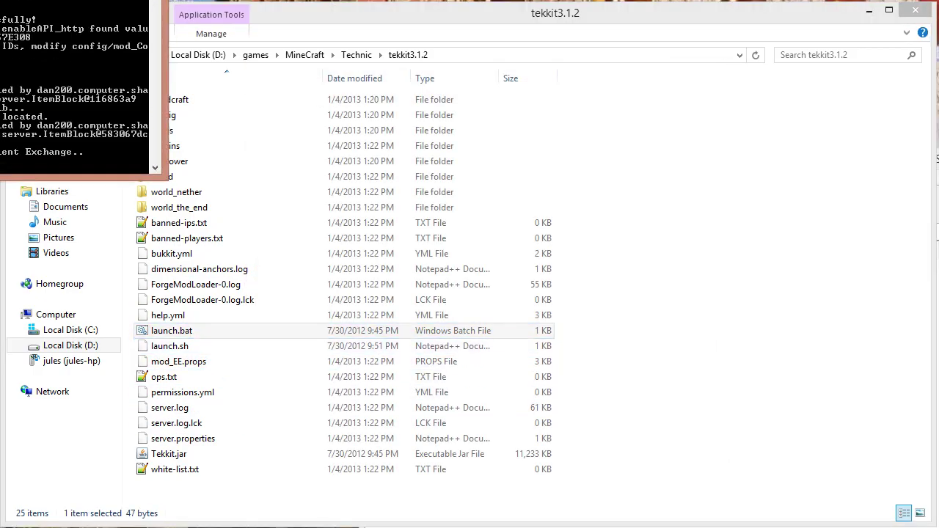
pyautogui.moveTo(1, 1); pyautogui.dragTo(489, 140)
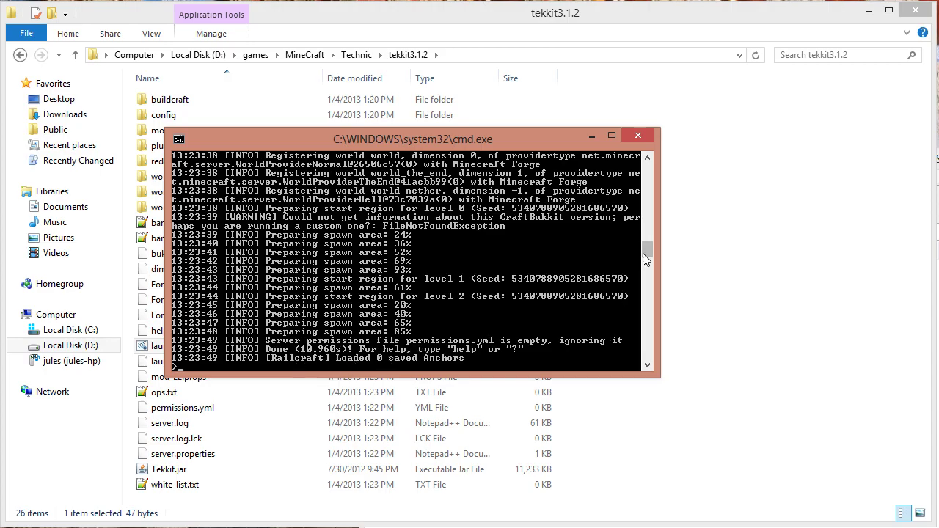
pyautogui.moveTo(647, 246); pyautogui.dragTo(647, 246)
# Shut the server down with the stop command and close its console
pyautogui.write('stop')
pyautogui.press('Return')
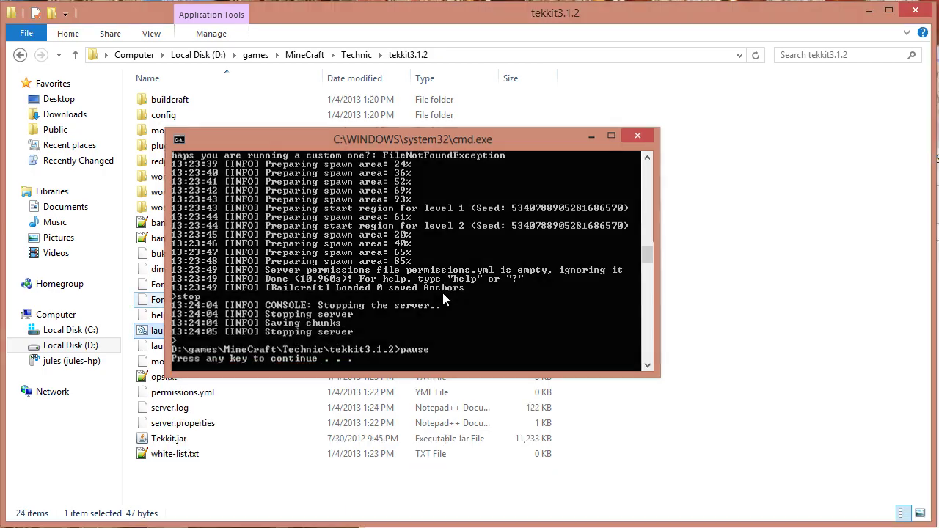
pyautogui.press('Return')
pyautogui.click(654, 369)
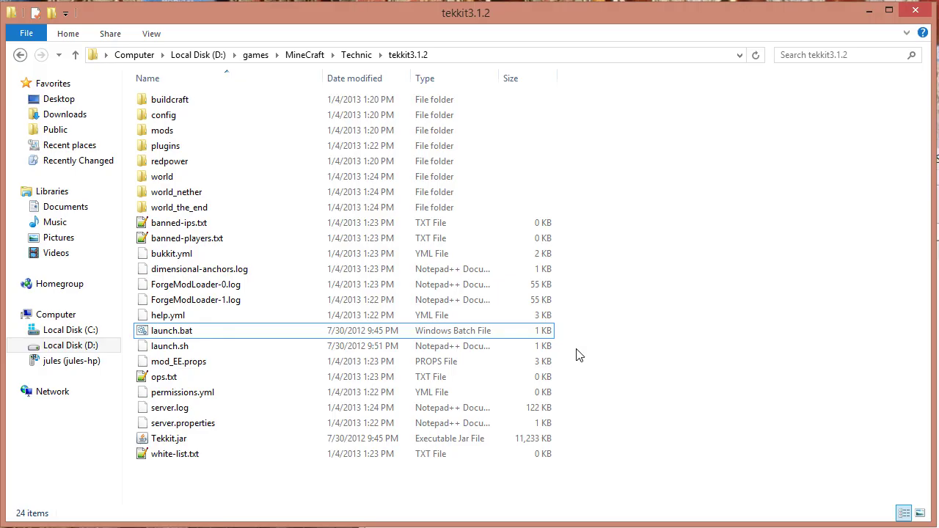
pyautogui.press('super+r')
pyautogui.moveTo(408, 244); pyautogui.dragTo(493, 220)
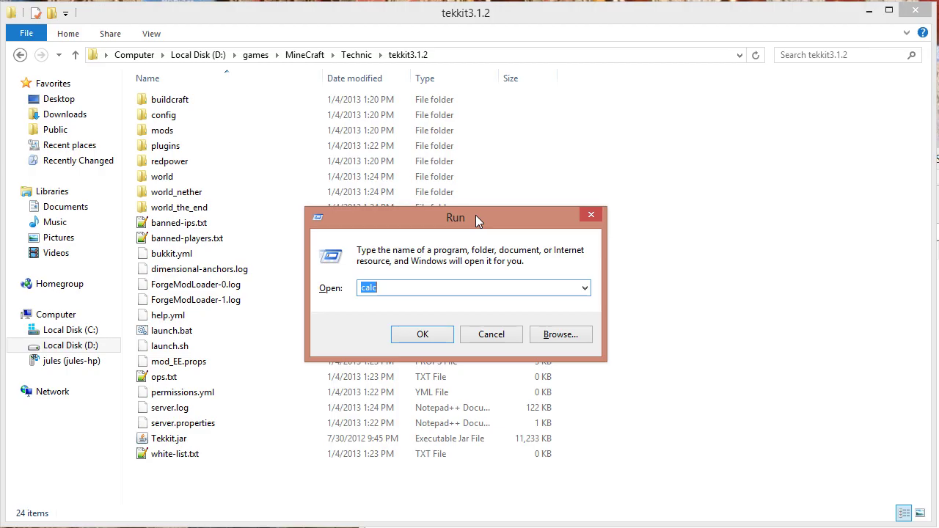
pyautogui.write('cmd')
pyautogui.press('Return')
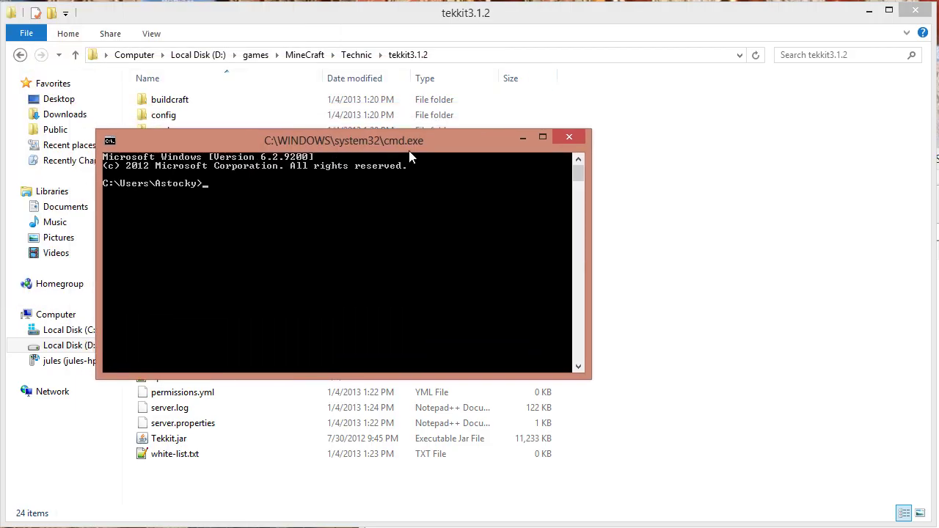
pyautogui.click(571, 137)
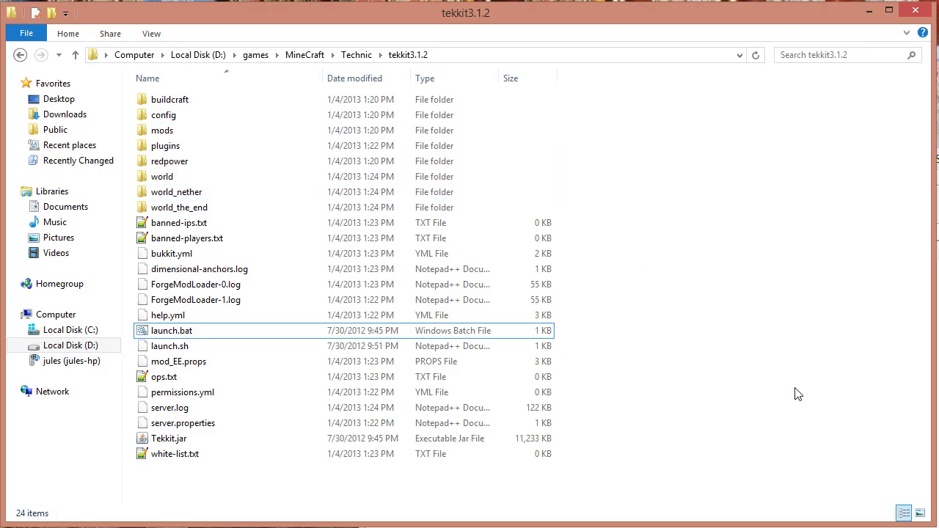
pyautogui.moveTo(938, 193)
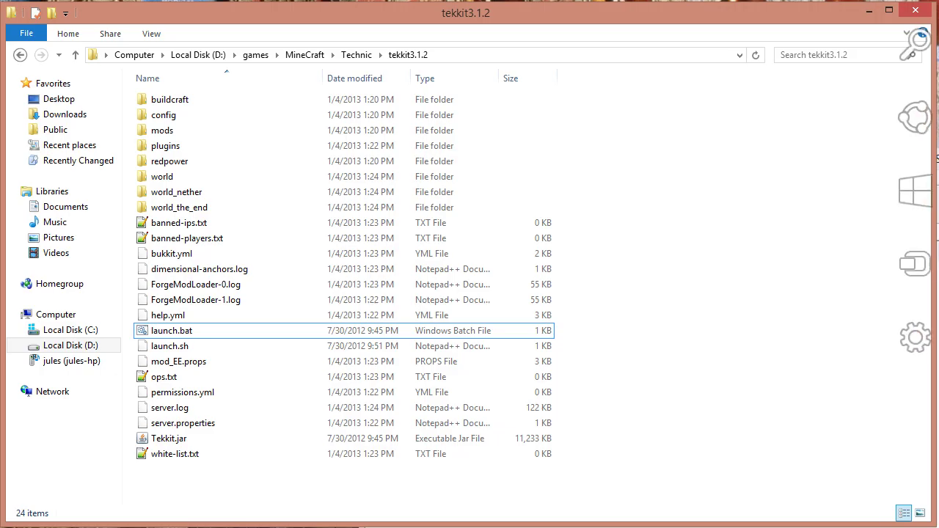
pyautogui.moveTo(925, 350)
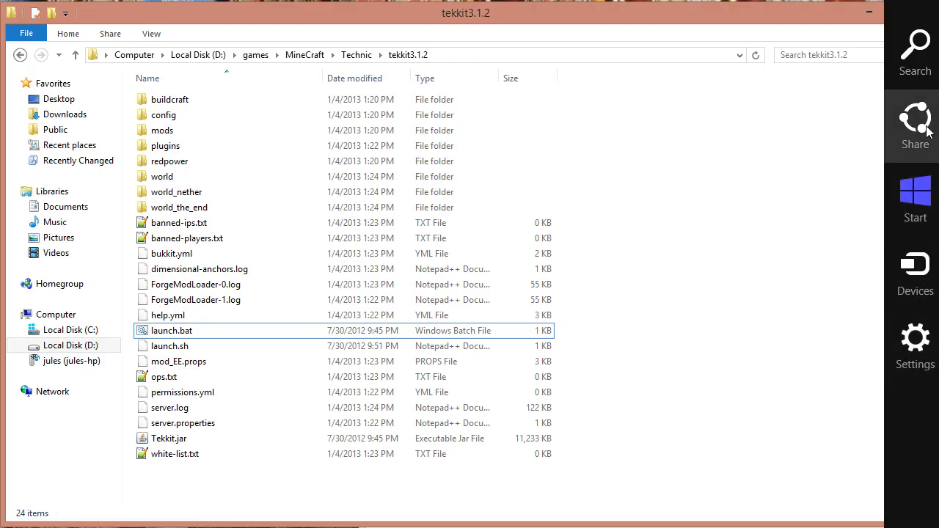
pyautogui.click(923, 336)
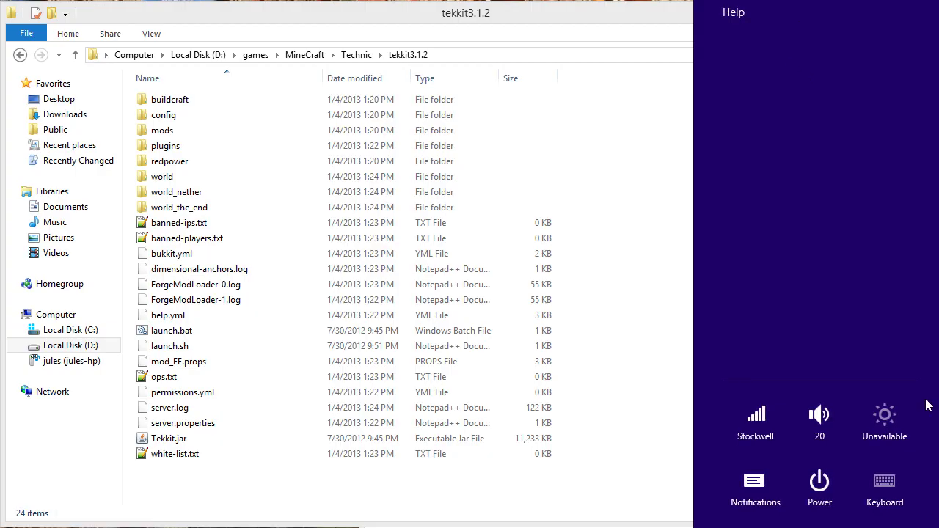
pyautogui.click(742, 23)
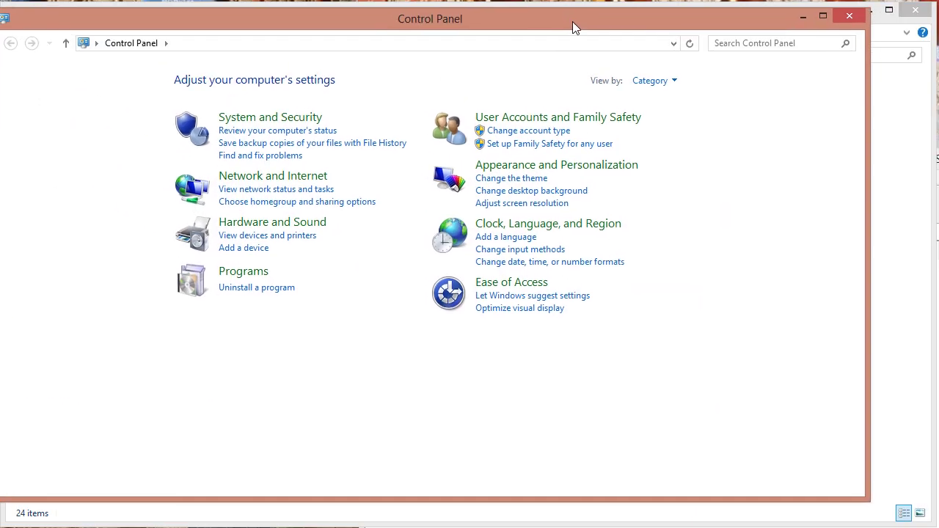
pyautogui.moveTo(572, 21); pyautogui.dragTo(595, 26)
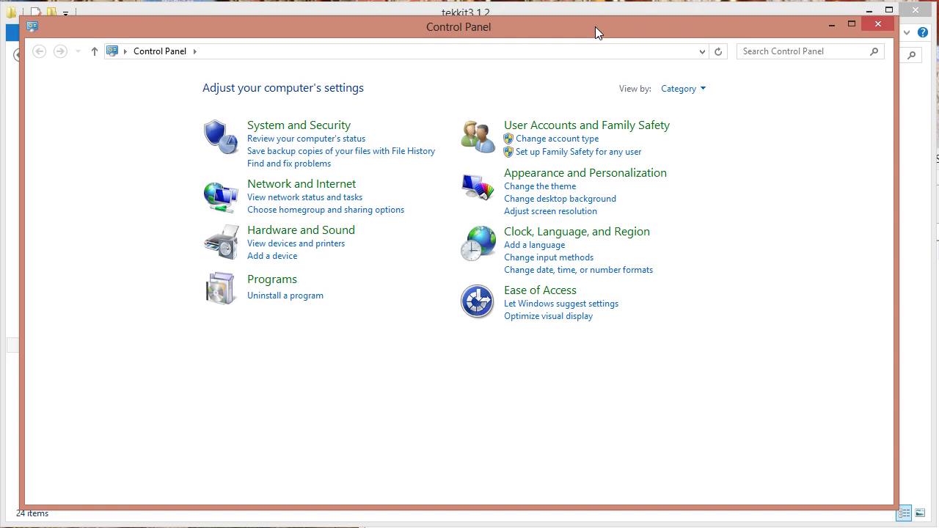
pyautogui.click(288, 300)
pyautogui.moveTo(888, 211); pyautogui.dragTo(890, 286)
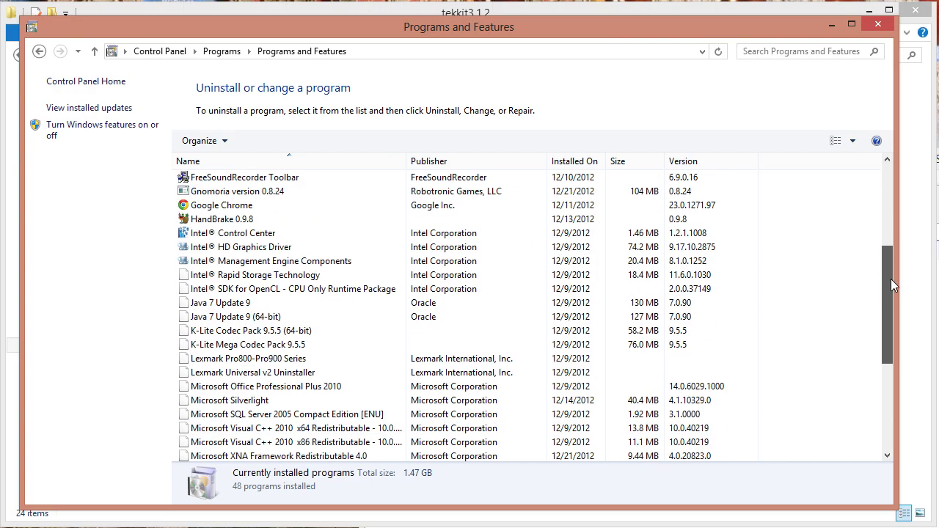
pyautogui.click(259, 308)
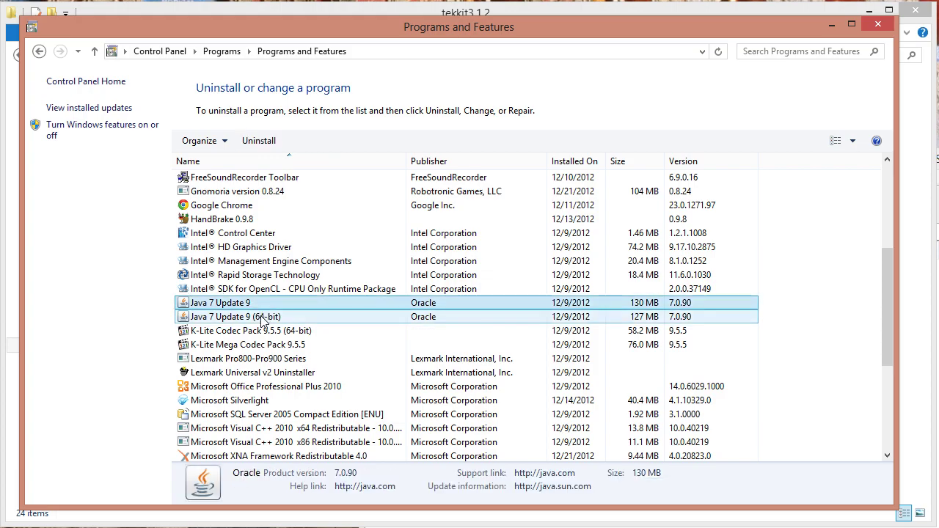
pyautogui.click(268, 317)
pyautogui.click(270, 308)
pyautogui.click(275, 318)
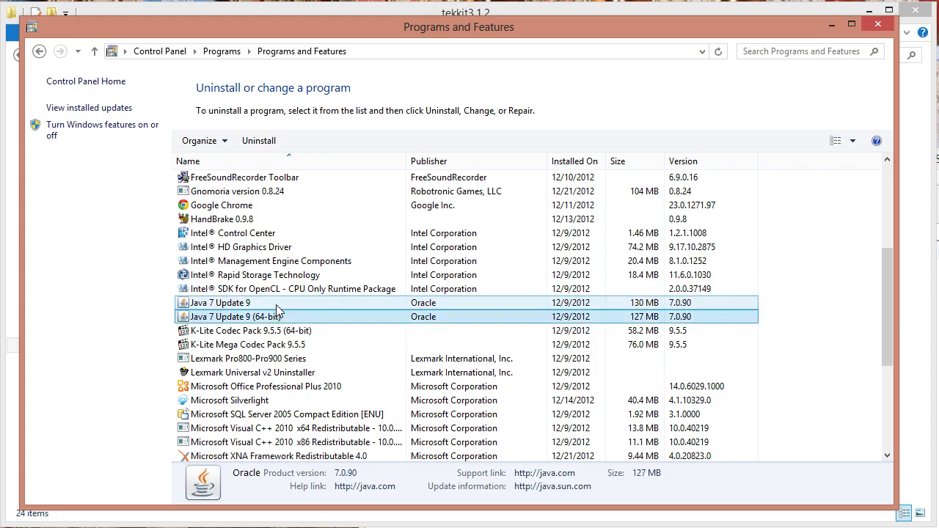
pyautogui.click(276, 304)
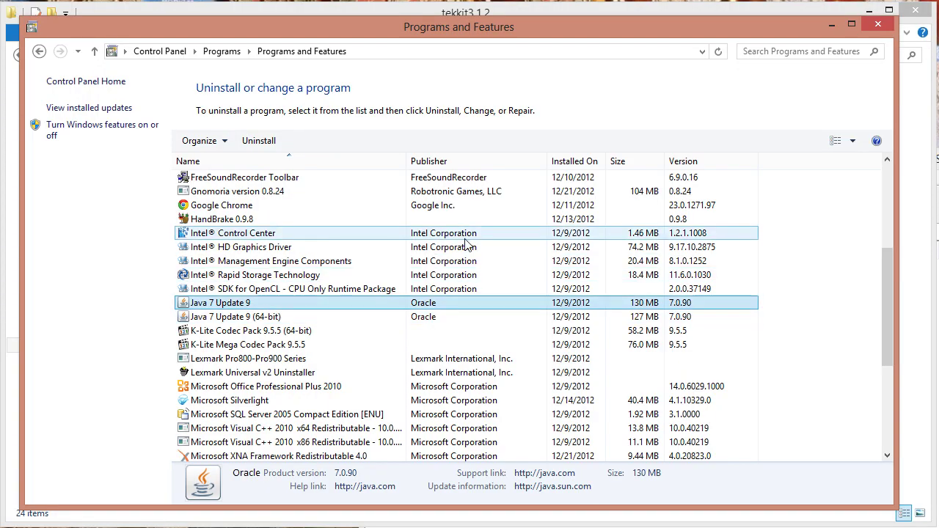
pyautogui.click(878, 22)
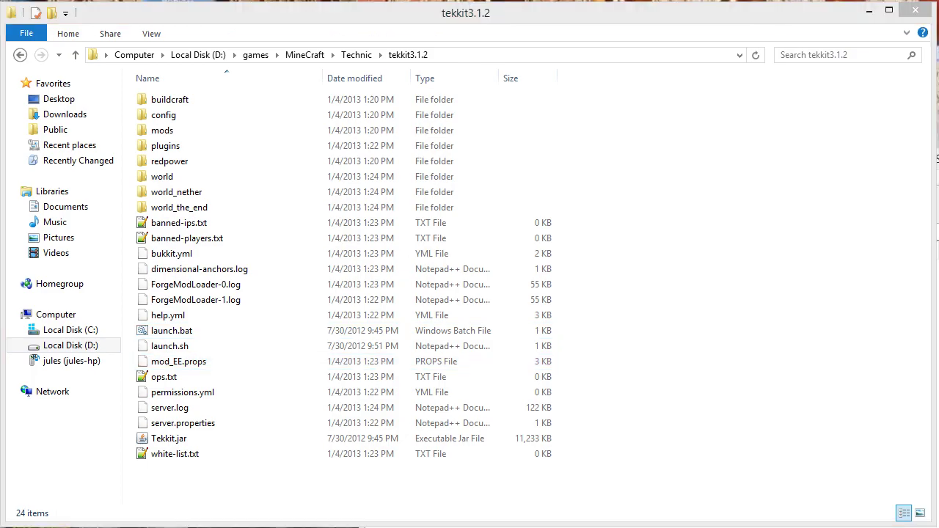
# Check java -version in a Command Prompt (Java 1.7.0_09, 64-Bit), then exit it
pyautogui.press('super+r')
pyautogui.press('Return')
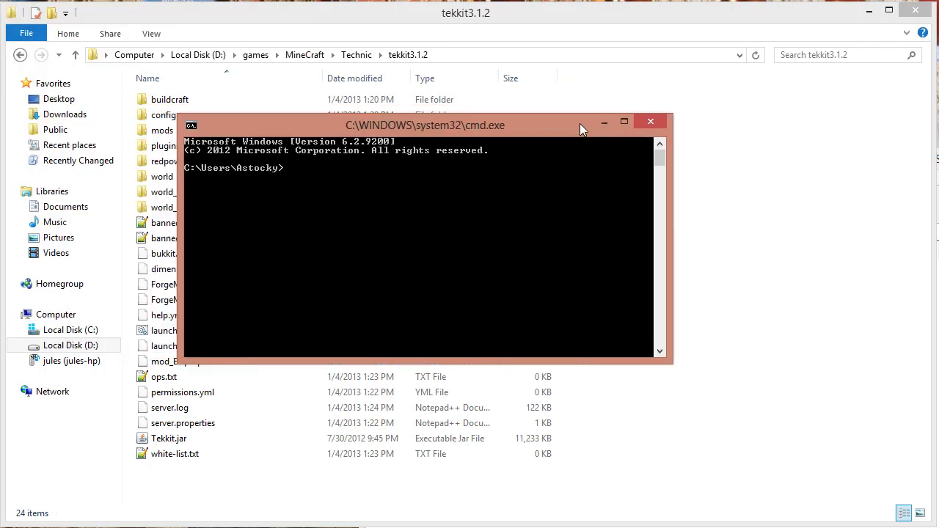
pyautogui.moveTo(579, 123); pyautogui.dragTo(596, 149)
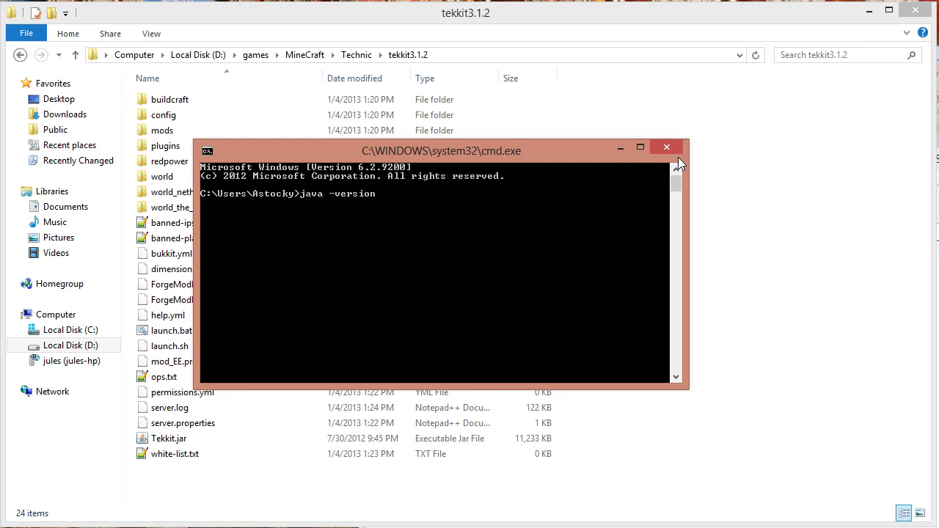
pyautogui.press('Return')
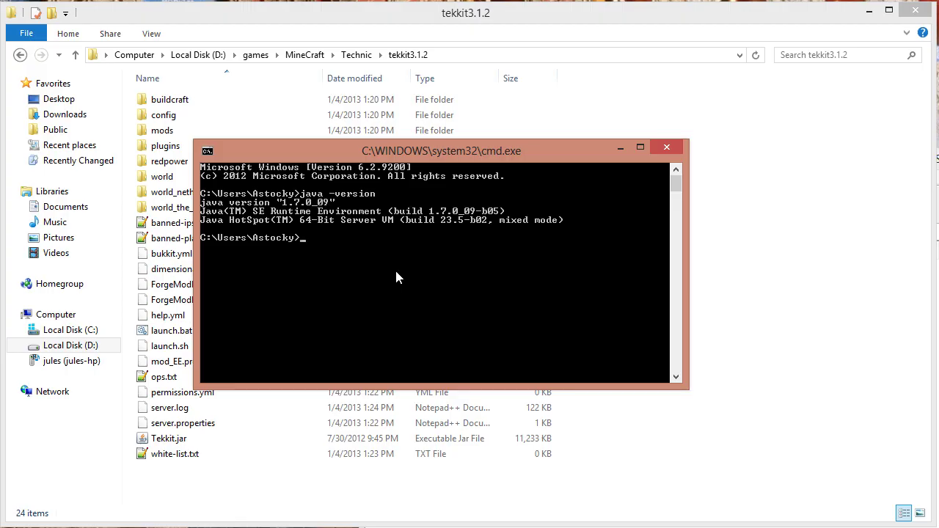
pyautogui.write('exit')
pyautogui.press('Return')
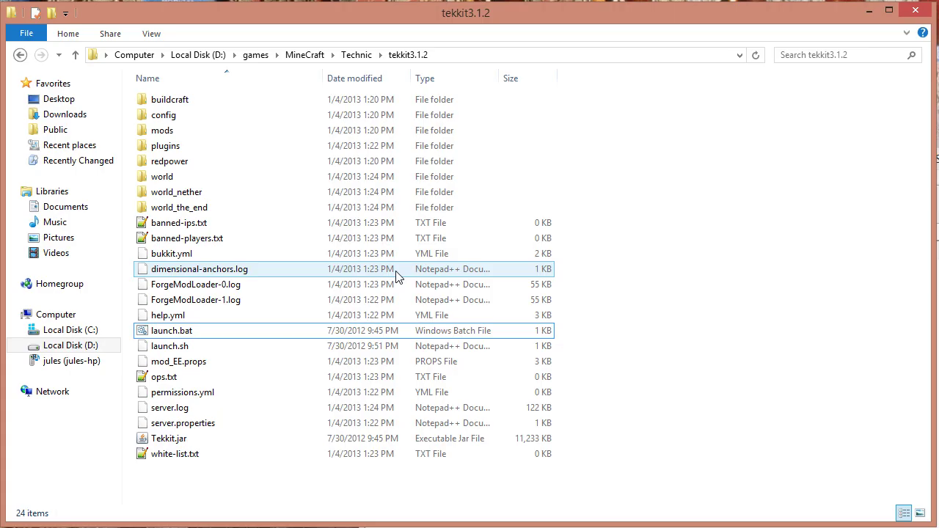
# Try opening server.properties and dismiss the no-associated-program error
pyautogui.click(194, 332)
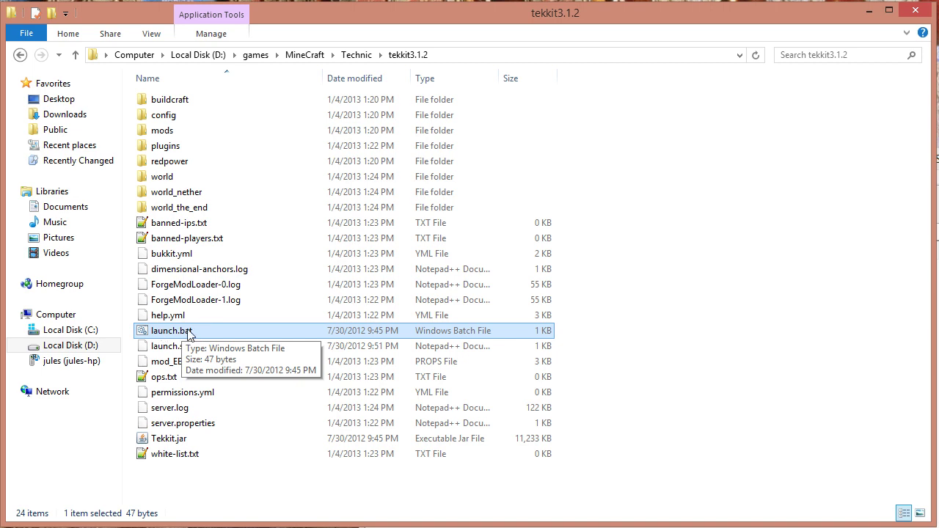
pyautogui.rightClick(182, 333)
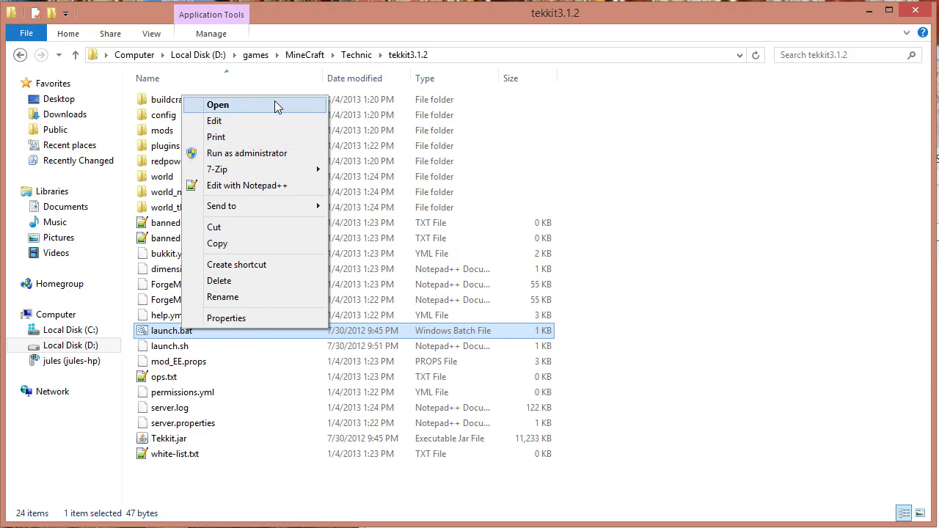
pyautogui.click(185, 352)
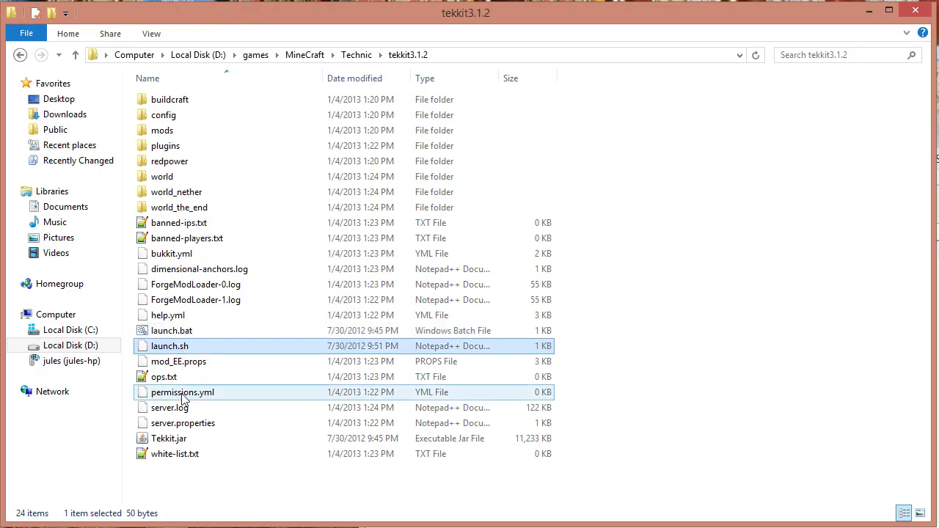
pyautogui.click(192, 427)
pyautogui.rightClick(195, 429)
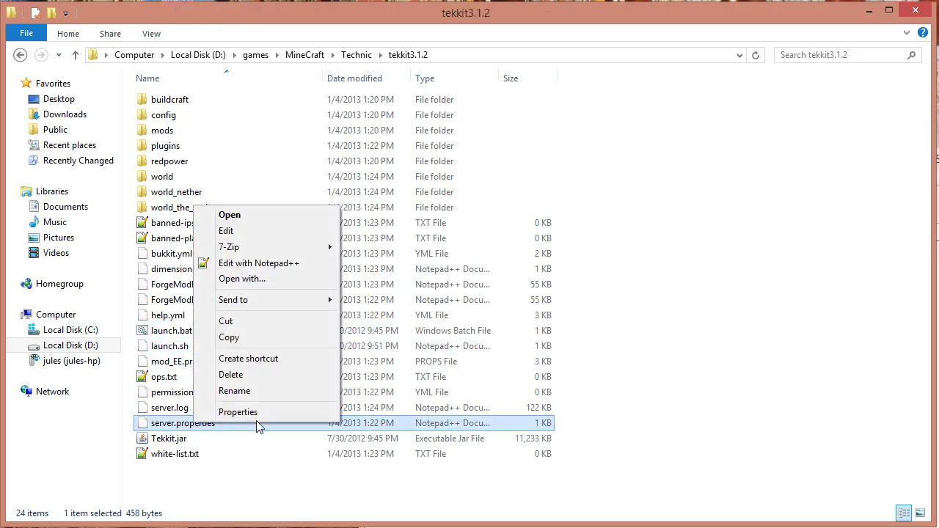
pyautogui.click(256, 217)
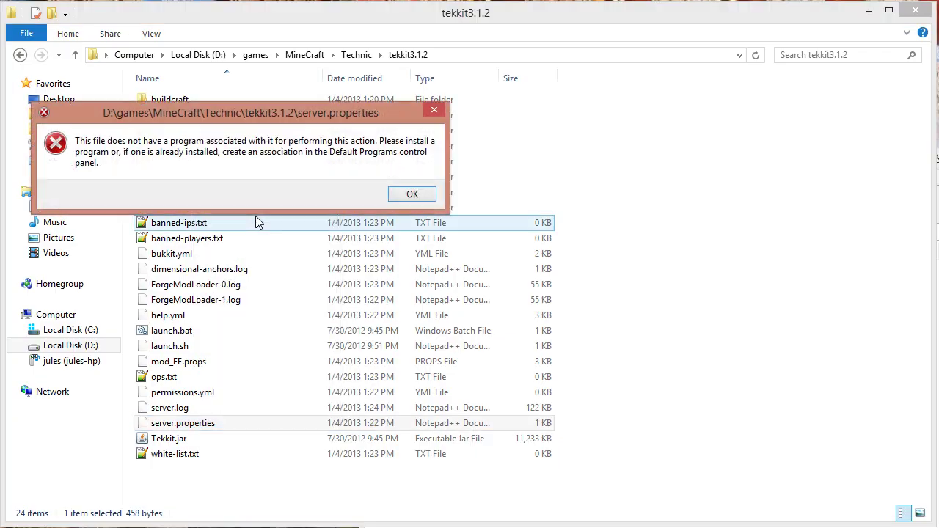
pyautogui.moveTo(269, 129); pyautogui.dragTo(307, 185)
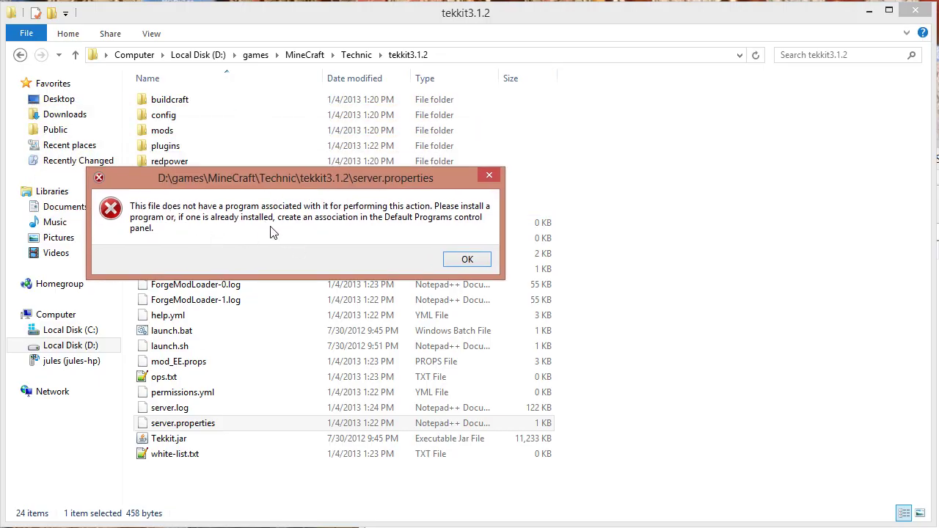
pyautogui.click(471, 260)
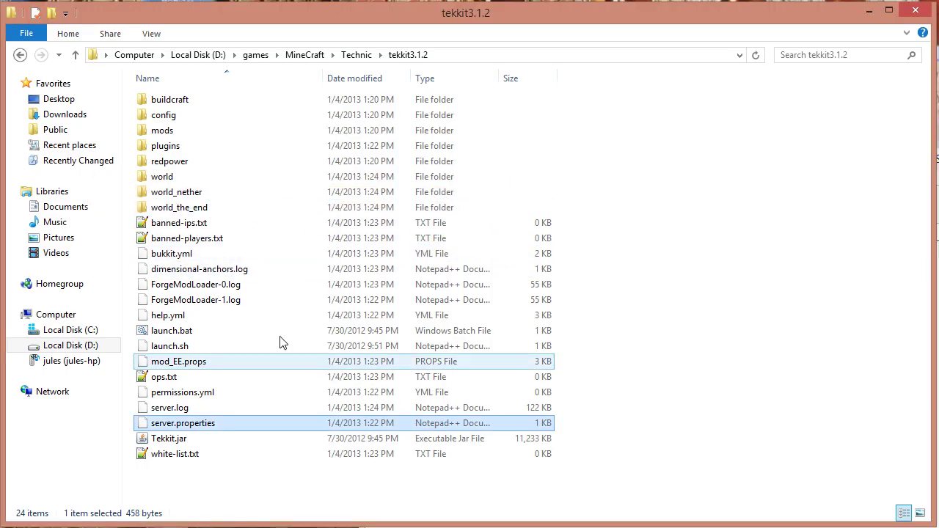
# Set Notepad as the default program for all .properties files via Open with
pyautogui.click(231, 333)
pyautogui.click(204, 425)
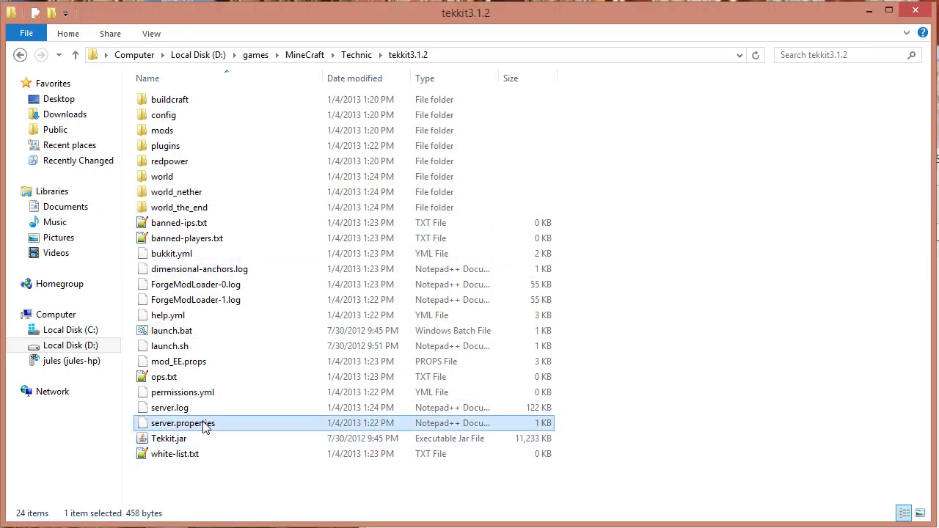
pyautogui.rightClick(200, 424)
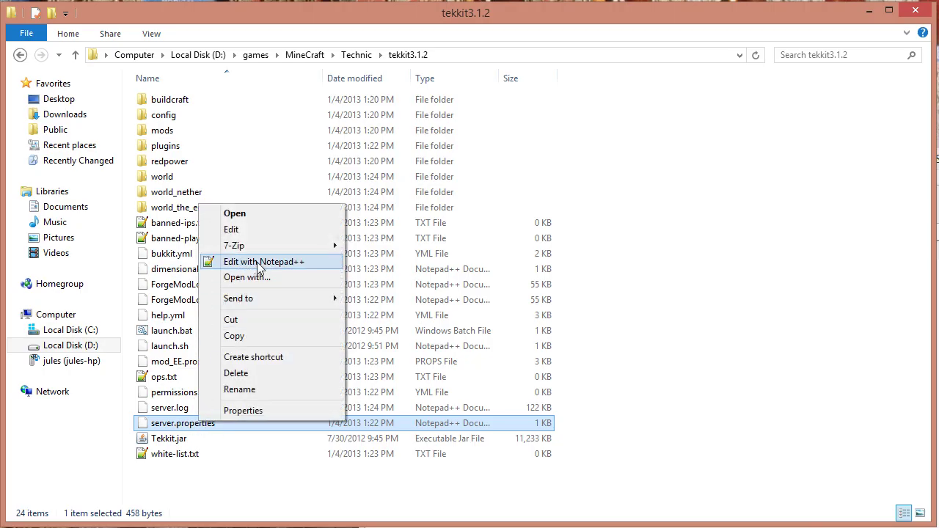
pyautogui.click(217, 473)
pyautogui.rightClick(219, 423)
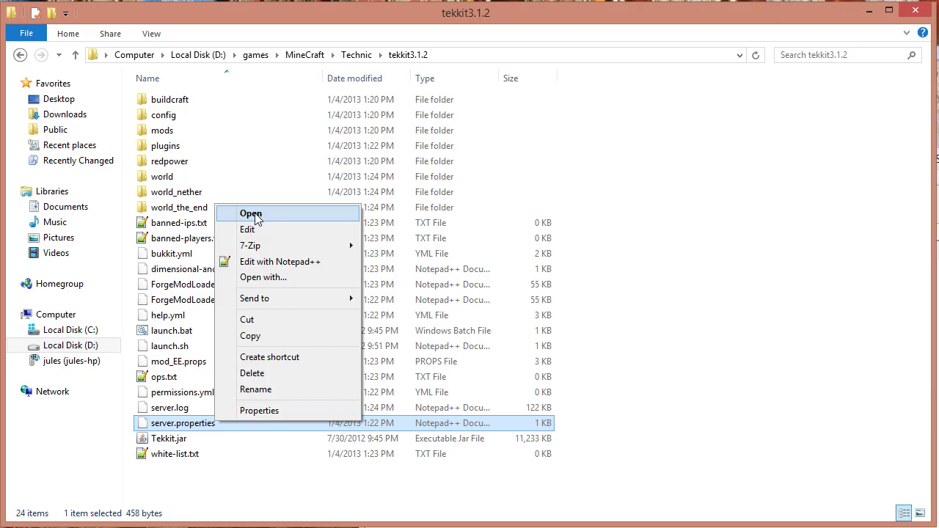
pyautogui.click(287, 277)
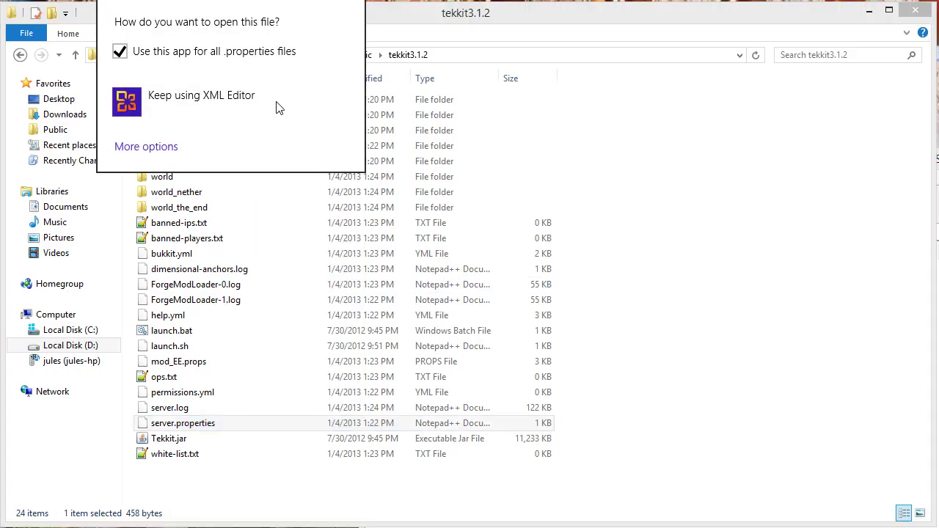
pyautogui.click(155, 150)
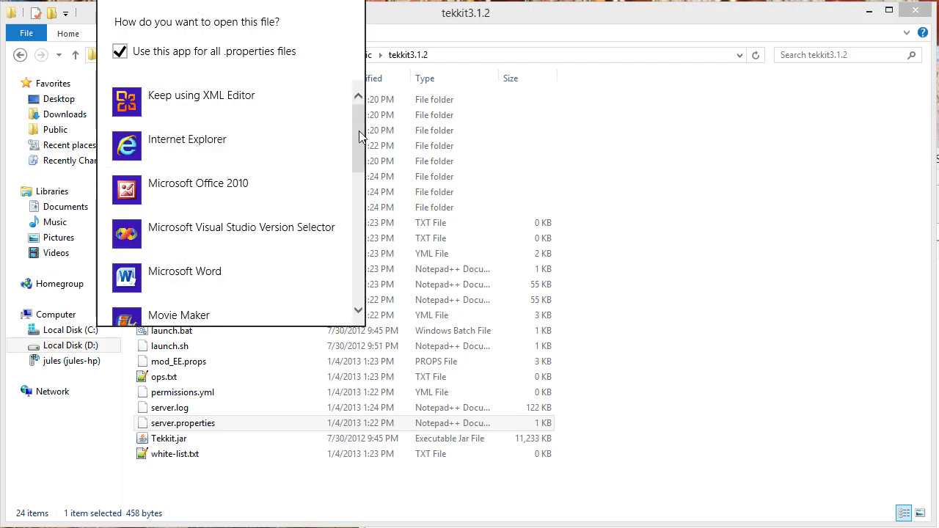
pyautogui.moveTo(359, 133); pyautogui.dragTo(359, 183)
pyautogui.click(298, 211)
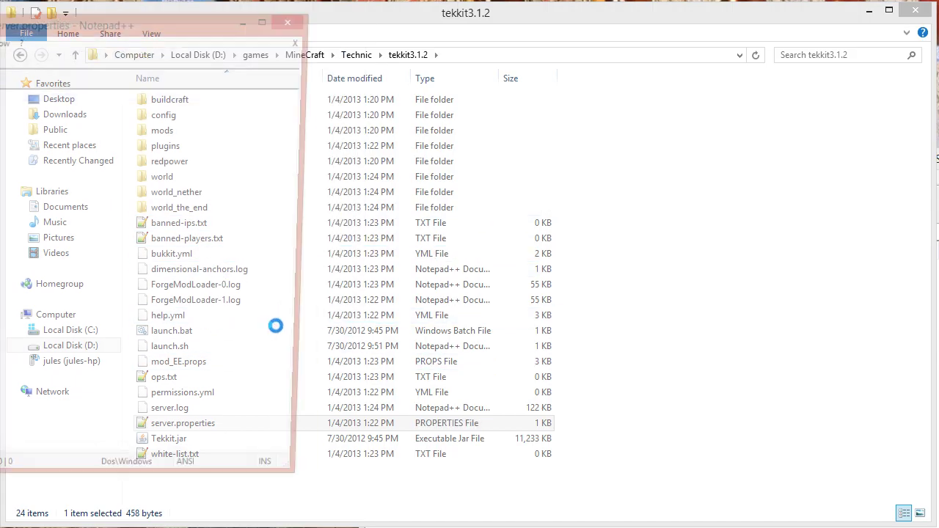
# Close the server.properties Notepad window and clear the file selection
pyautogui.moveTo(42, 31); pyautogui.dragTo(540, 33)
pyautogui.click(783, 33)
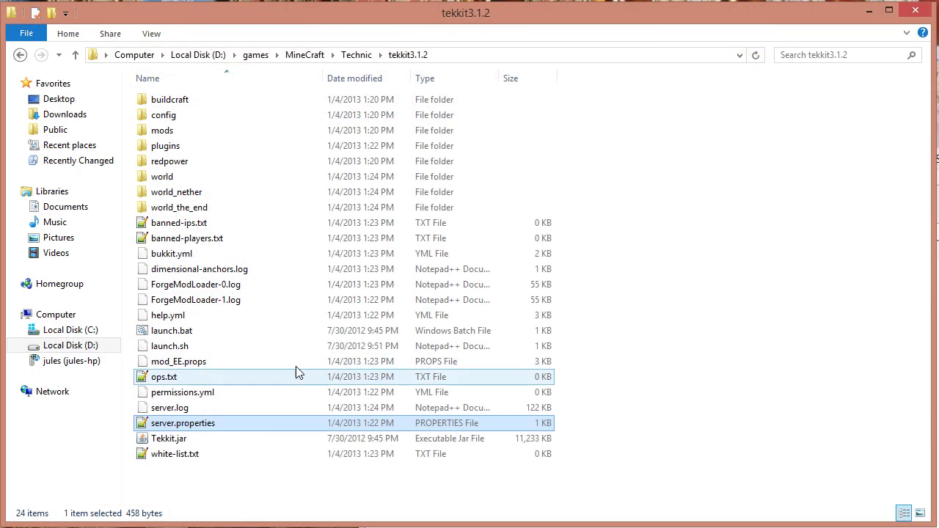
pyautogui.rightClick(201, 428)
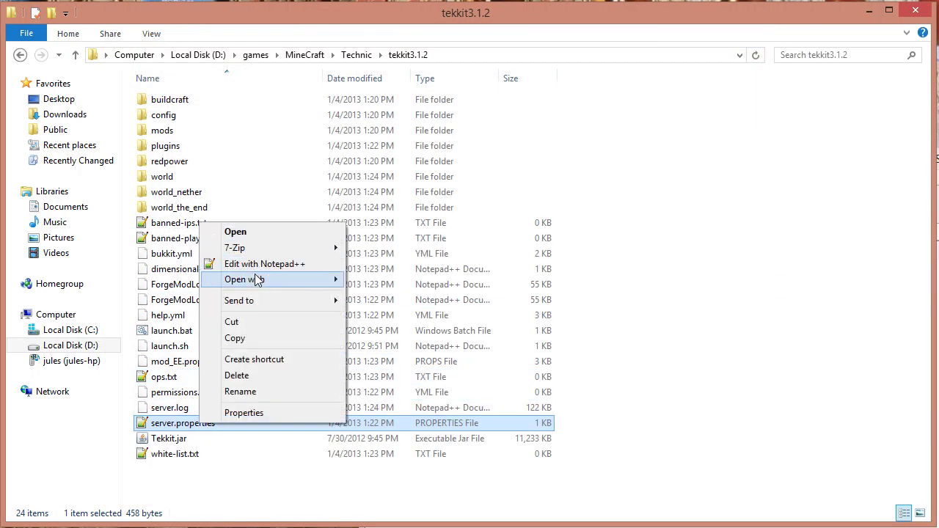
pyautogui.moveTo(257, 282)
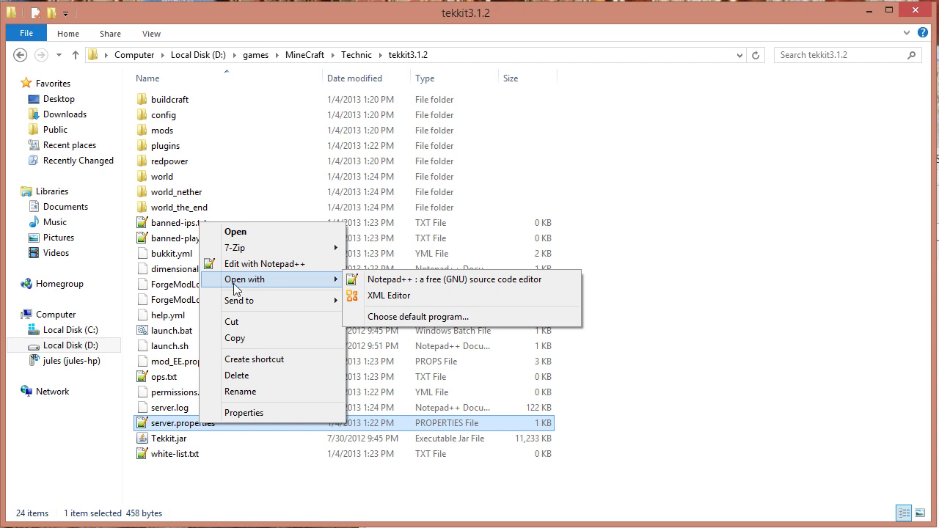
pyautogui.click(252, 168)
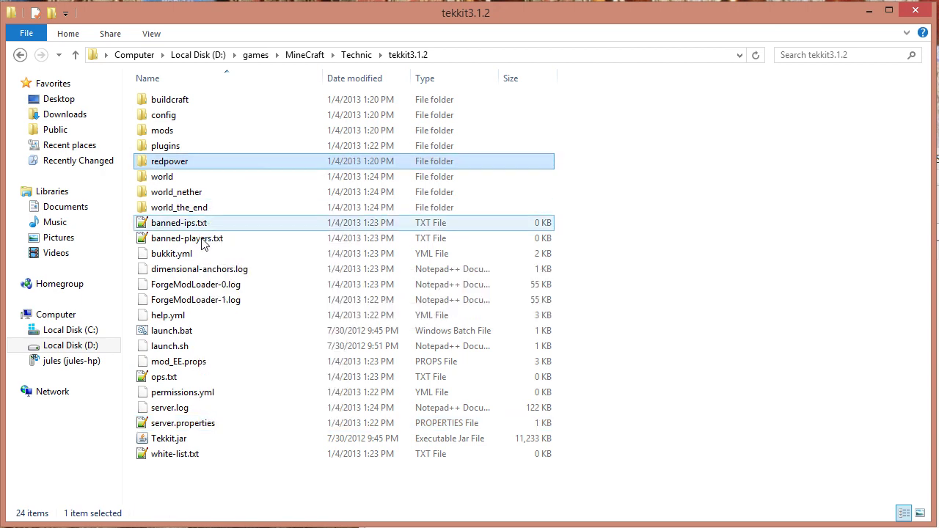
pyautogui.click(242, 346)
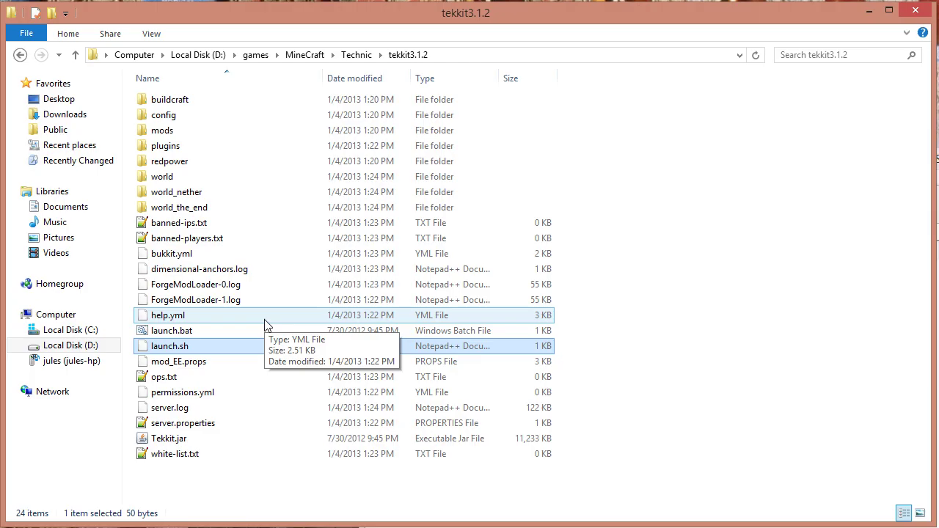
pyautogui.click(254, 476)
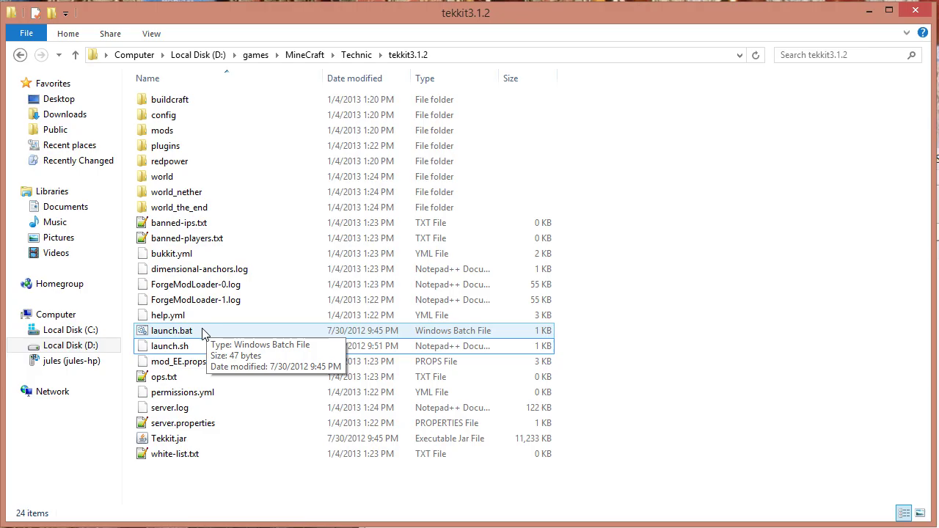
# Relaunch the server from launch.bat, then go up to the Technic folder
pyautogui.doubleClick(202, 332)
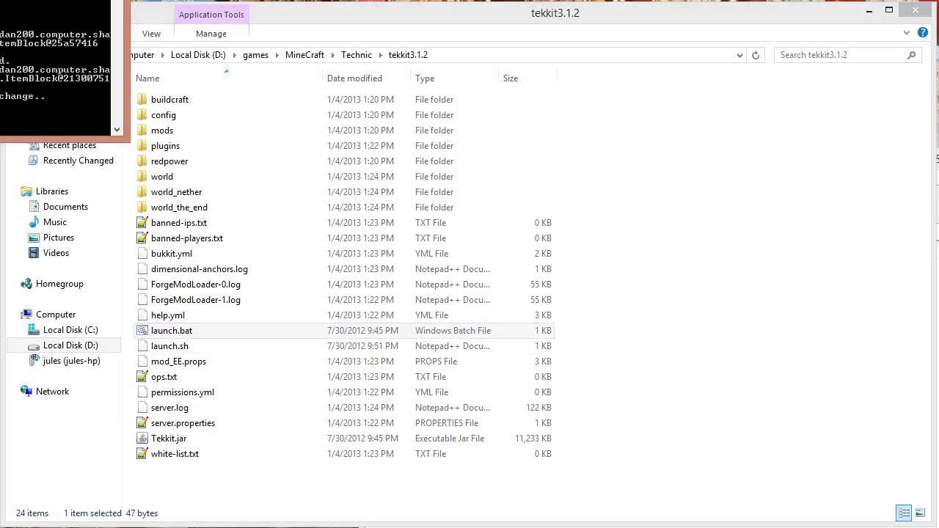
pyautogui.moveTo(373, 56); pyautogui.dragTo(700, 146)
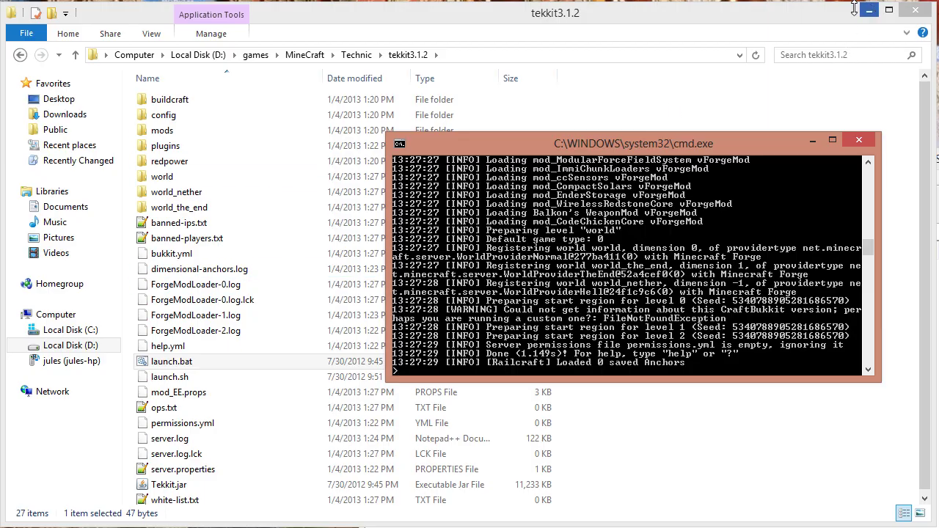
pyautogui.click(354, 55)
pyautogui.click(161, 264)
pyautogui.click(204, 166)
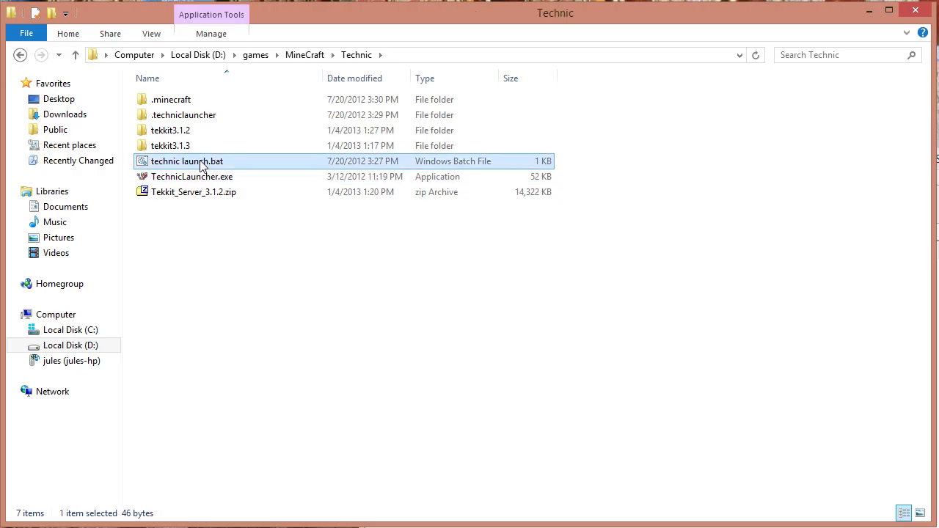
pyautogui.rightClick(202, 166)
pyautogui.click(227, 185)
pyautogui.moveTo(216, 110); pyautogui.dragTo(463, 144)
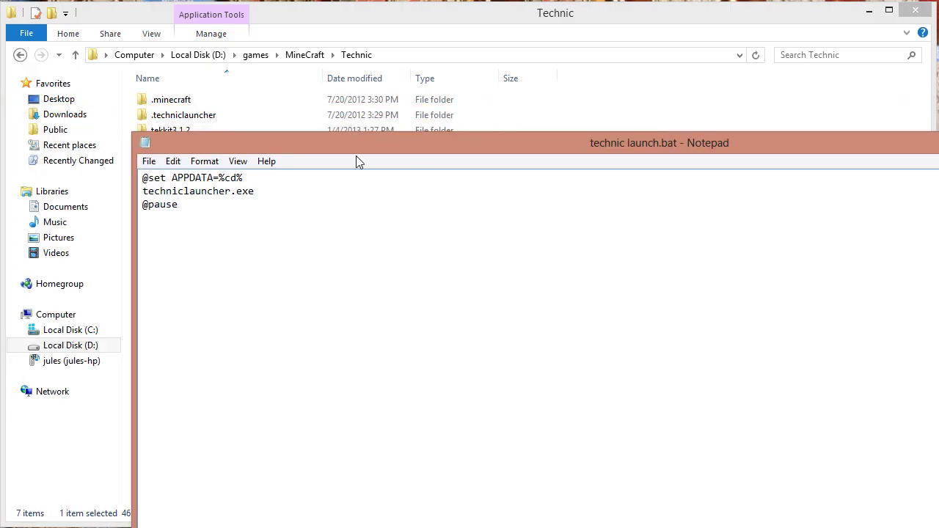
pyautogui.moveTo(180, 206); pyautogui.dragTo(144, 178)
pyautogui.click(184, 205)
pyautogui.moveTo(806, 150); pyautogui.dragTo(597, 149)
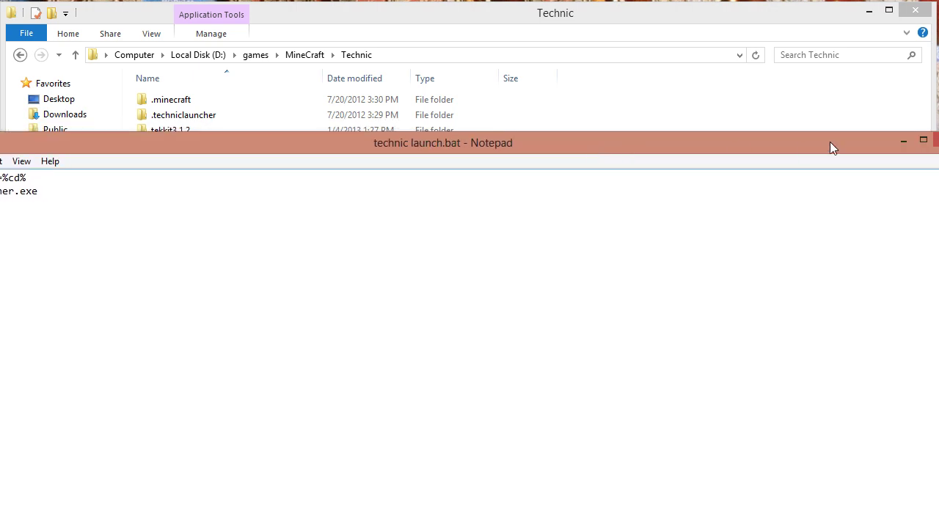
pyautogui.click(869, 150)
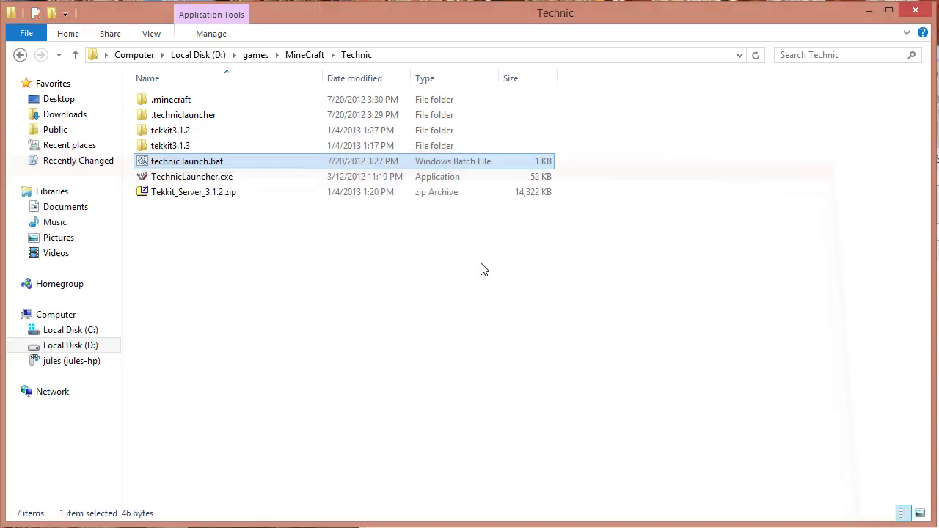
pyautogui.click(196, 166)
# Start the Technic launcher and select Tekkit Classic from the mod-pack list
pyautogui.doubleClick(197, 166)
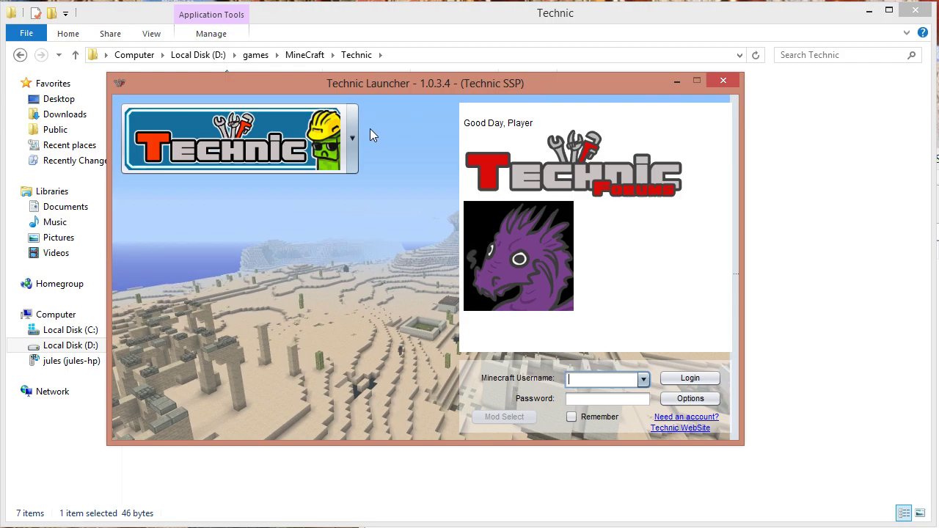
pyautogui.click(352, 138)
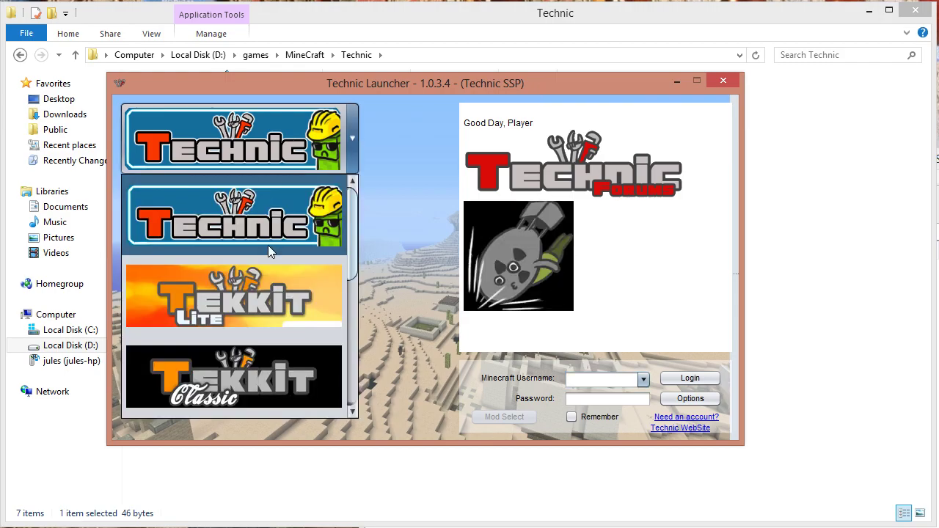
pyautogui.moveTo(352, 234); pyautogui.dragTo(352, 271)
pyautogui.click(270, 302)
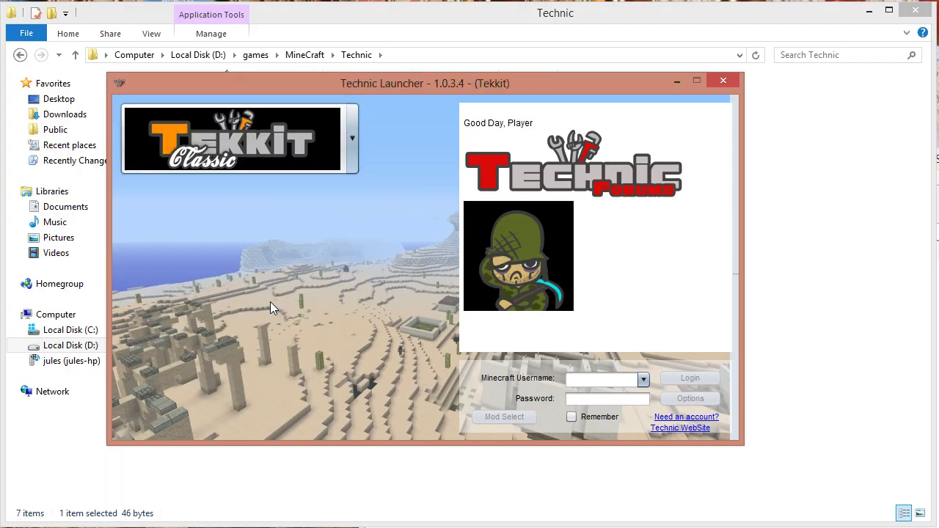
pyautogui.click(351, 138)
pyautogui.click(289, 233)
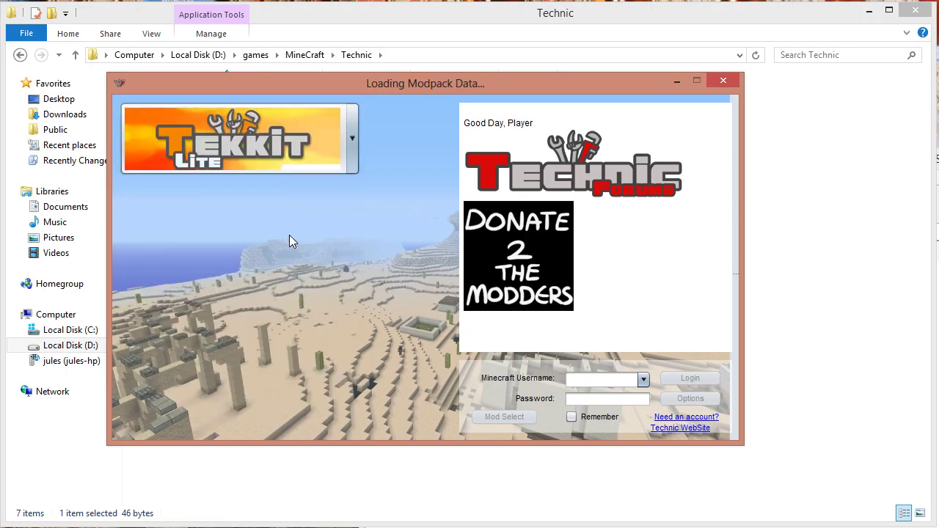
pyautogui.click(352, 146)
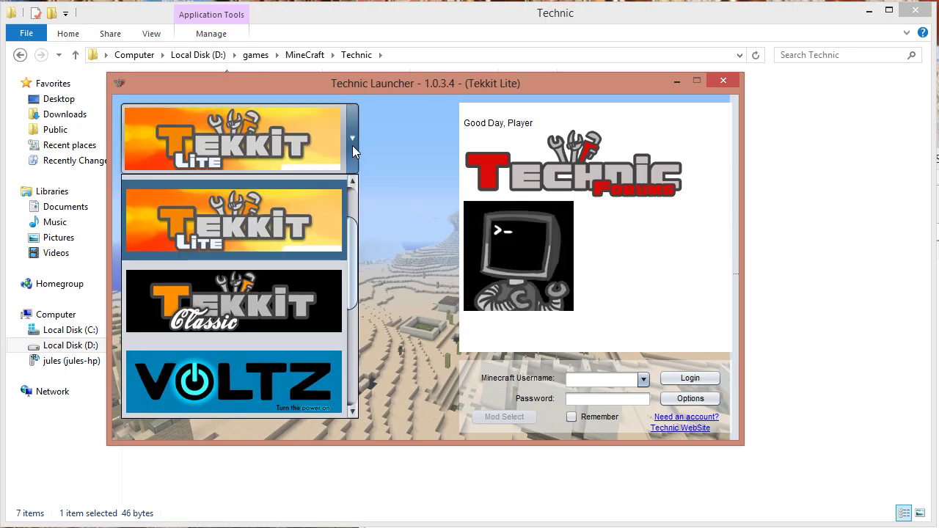
pyautogui.click(289, 311)
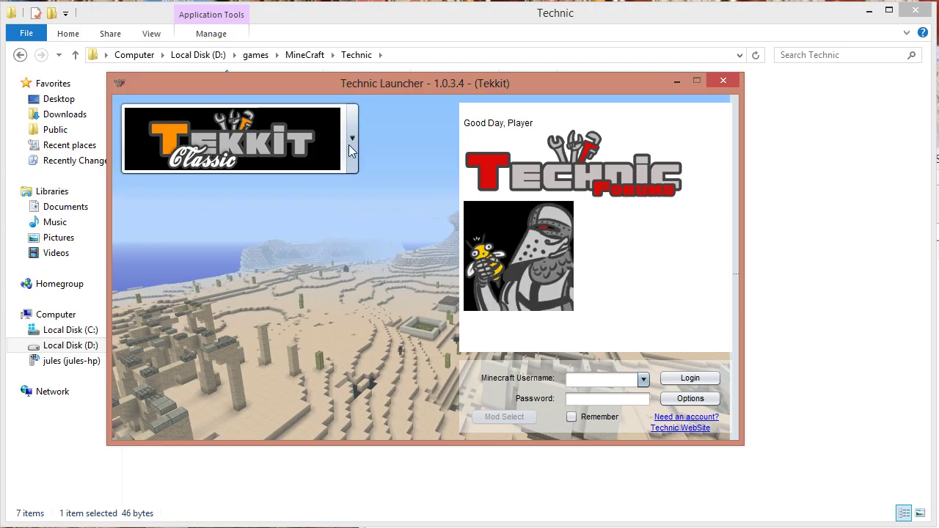
# Browse the modpack builds in Options, leaving build 3.1.3 Latest selected
pyautogui.click(688, 400)
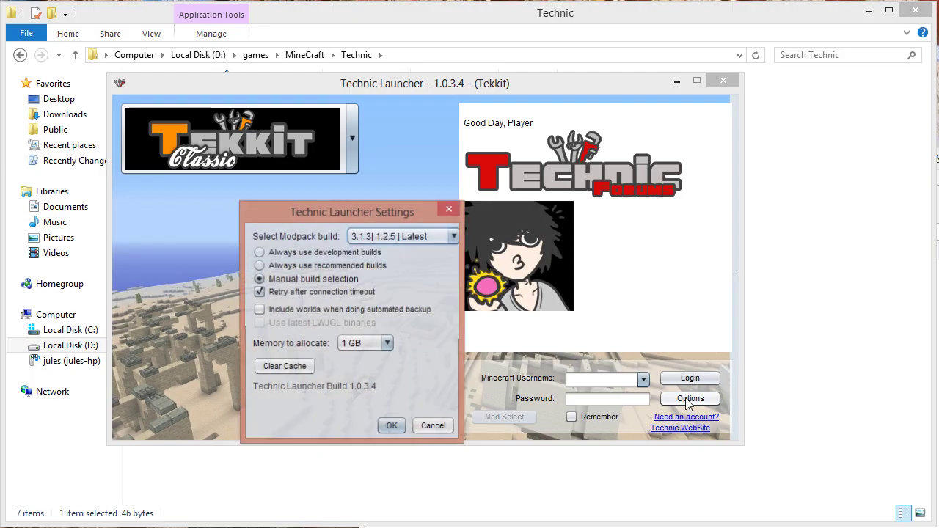
pyautogui.click(454, 236)
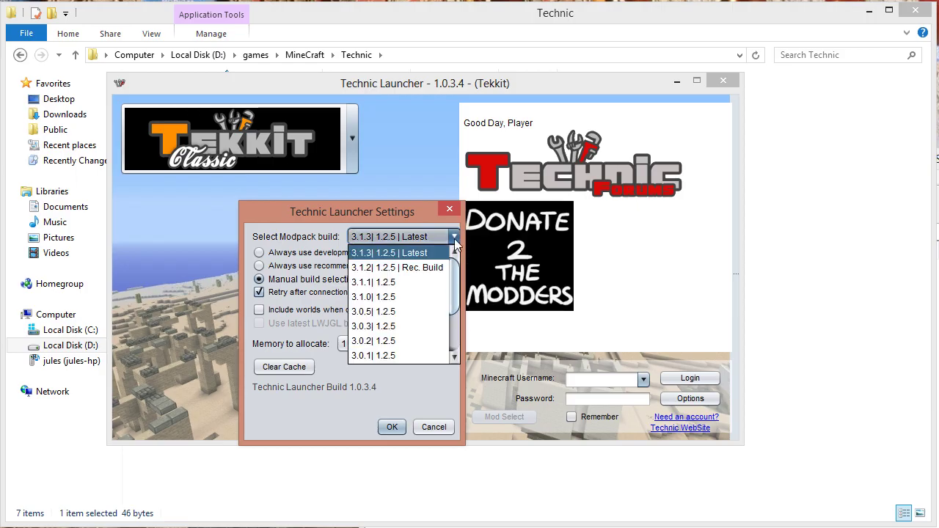
pyautogui.click(449, 209)
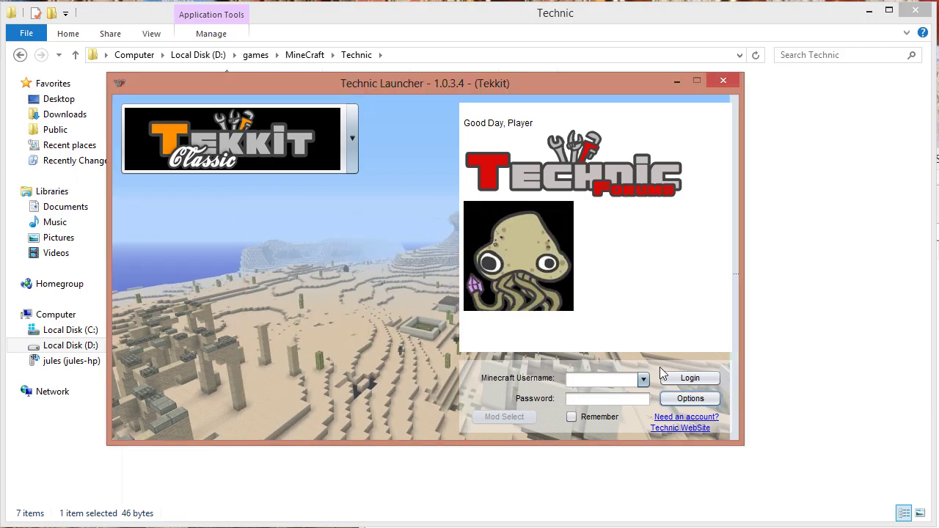
pyautogui.click(690, 400)
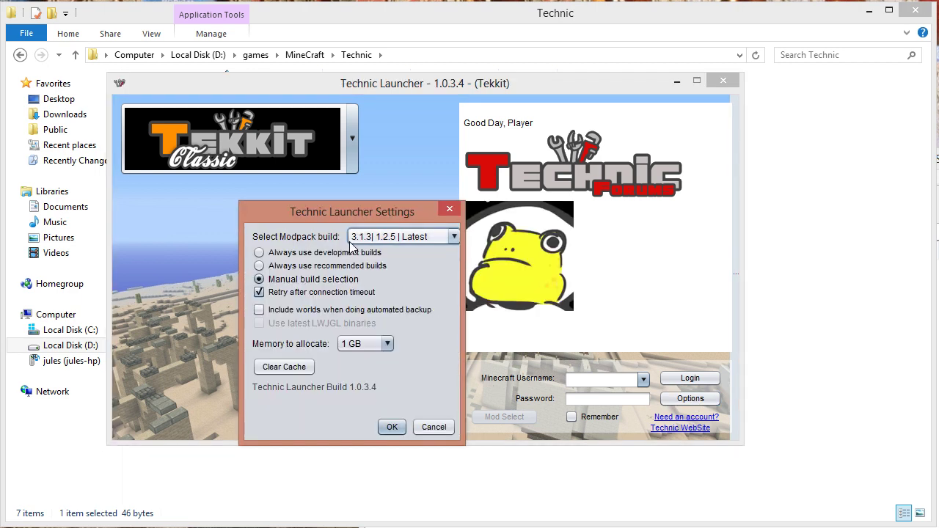
pyautogui.click(396, 240)
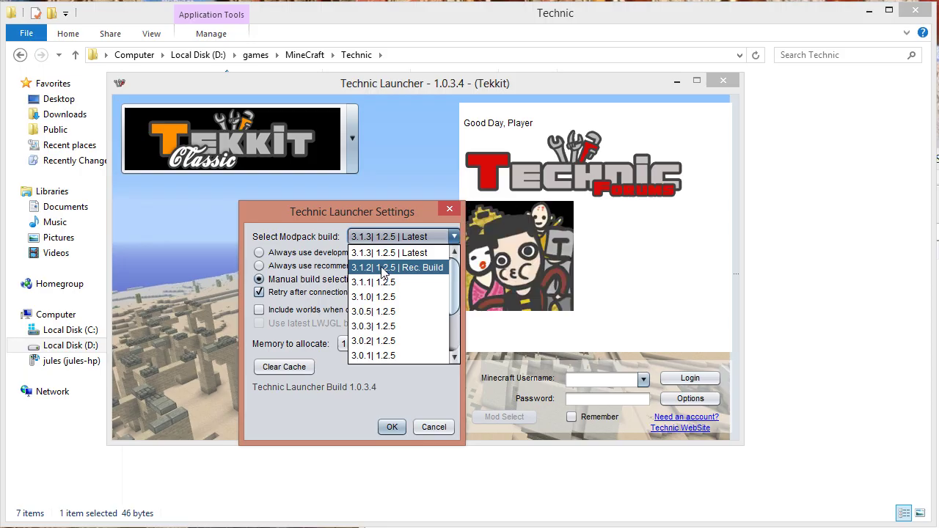
pyautogui.click(287, 285)
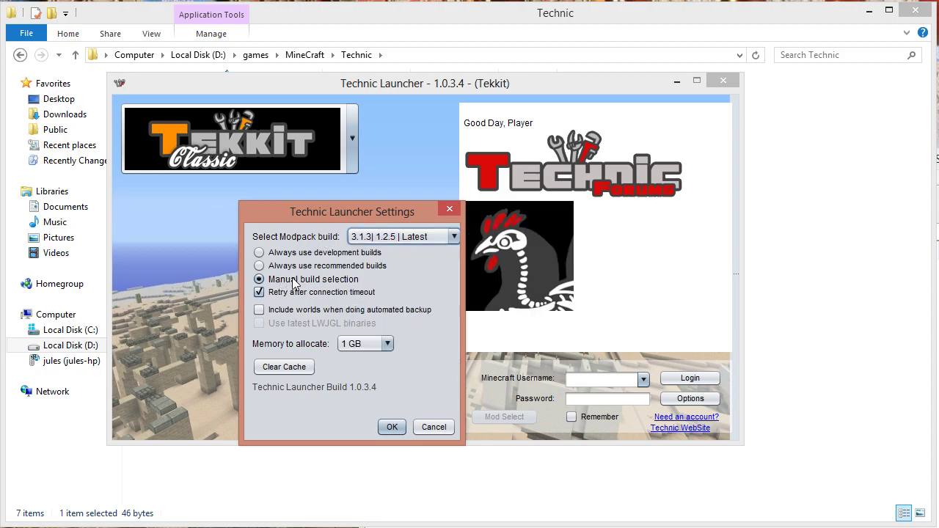
pyautogui.click(388, 237)
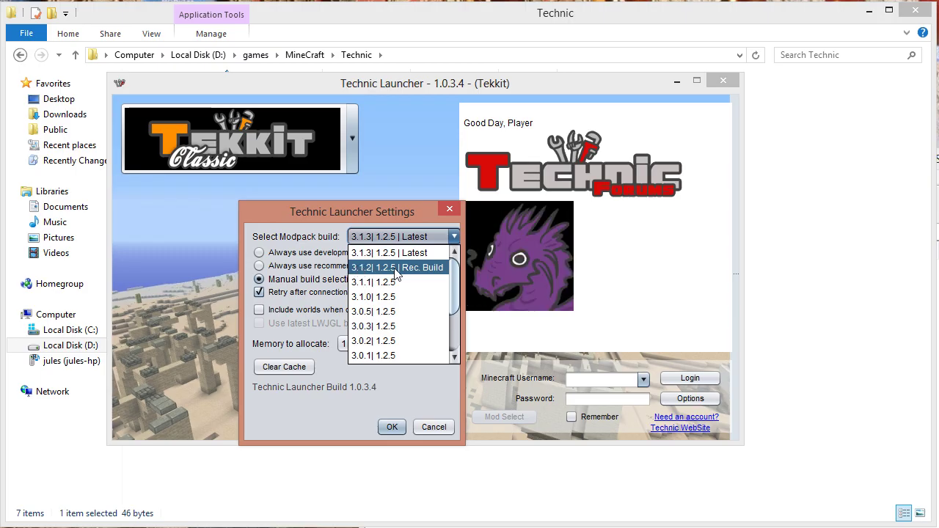
pyautogui.click(428, 274)
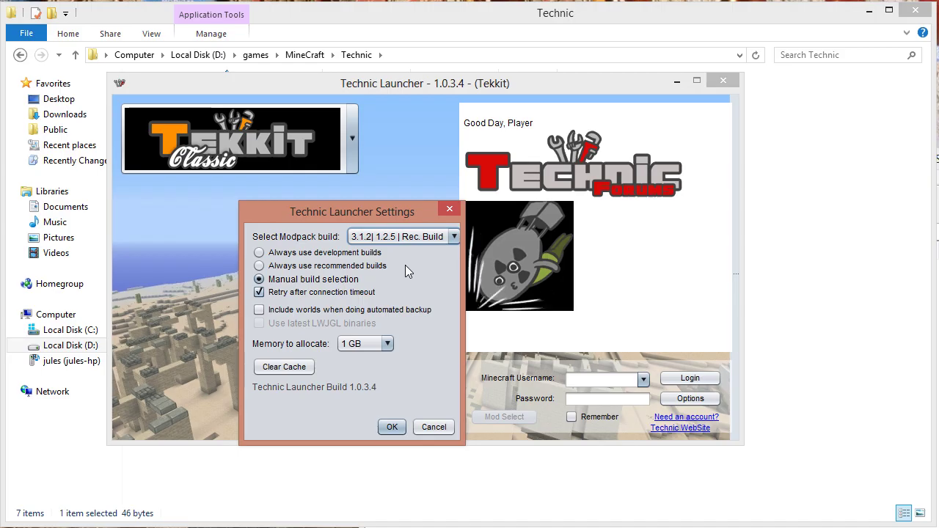
pyautogui.click(401, 236)
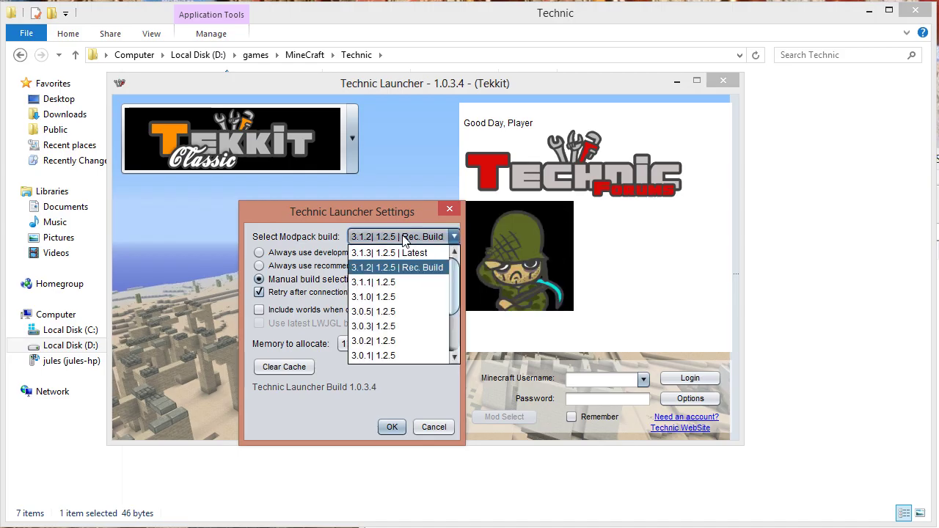
pyautogui.click(389, 254)
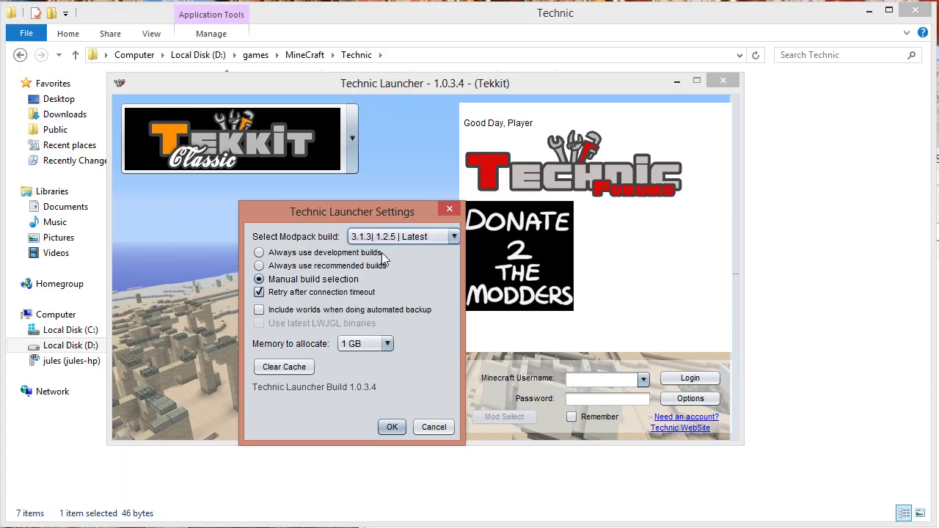
pyautogui.click(392, 426)
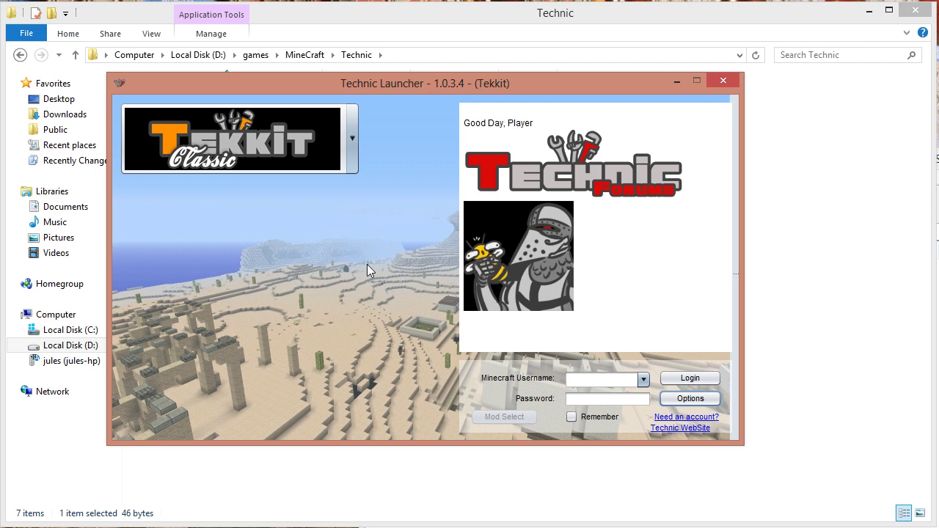
# Clear the launcher cache and choose build 3.1.2 | 1.2.5 | Rec. Build
pyautogui.click(676, 403)
pyautogui.click(283, 368)
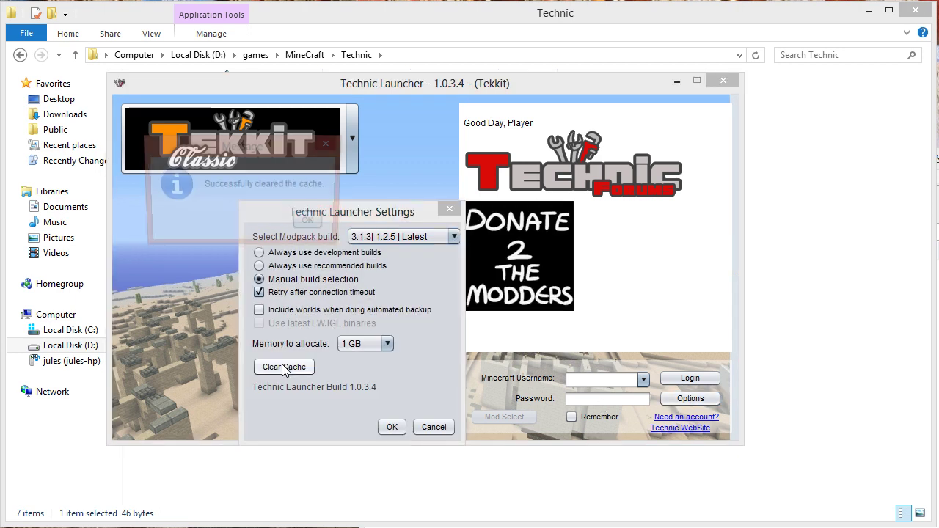
pyautogui.click(312, 224)
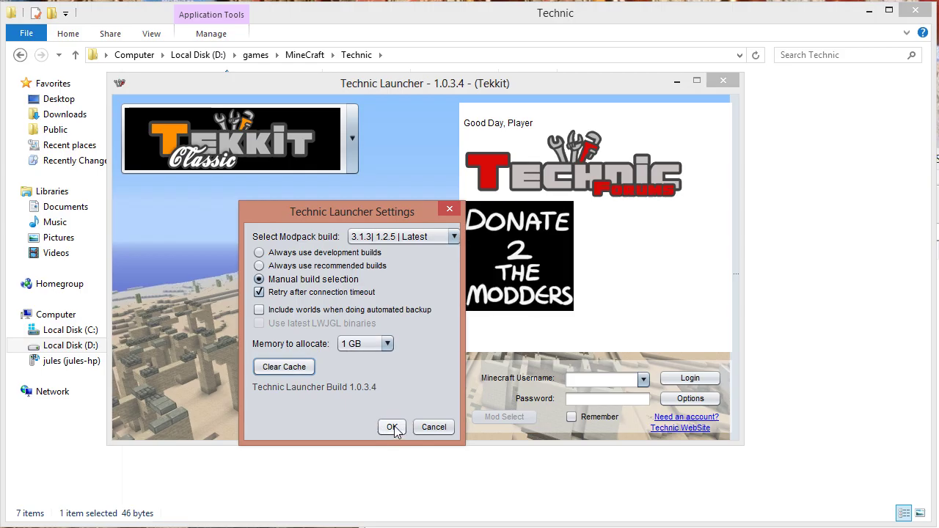
pyautogui.click(402, 236)
pyautogui.click(370, 266)
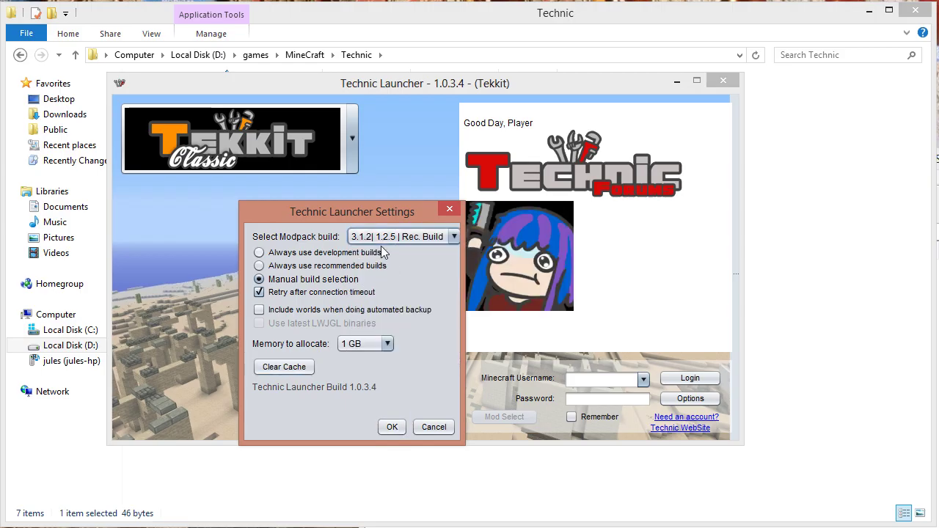
# Enter the Minecraft username and password, tick Remember, and log in to launch Tekkit
pyautogui.click(390, 426)
pyautogui.write('as')
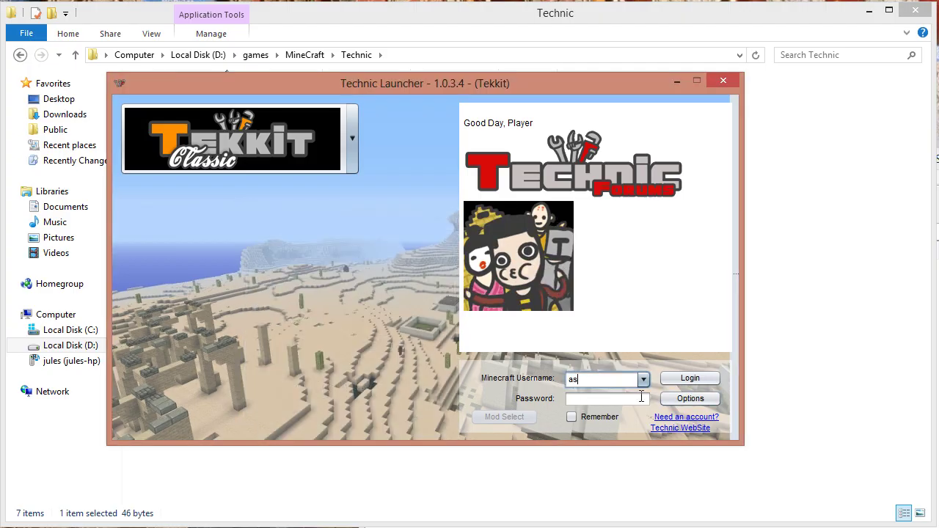
pyautogui.write('tocky')
pyautogui.click(641, 397)
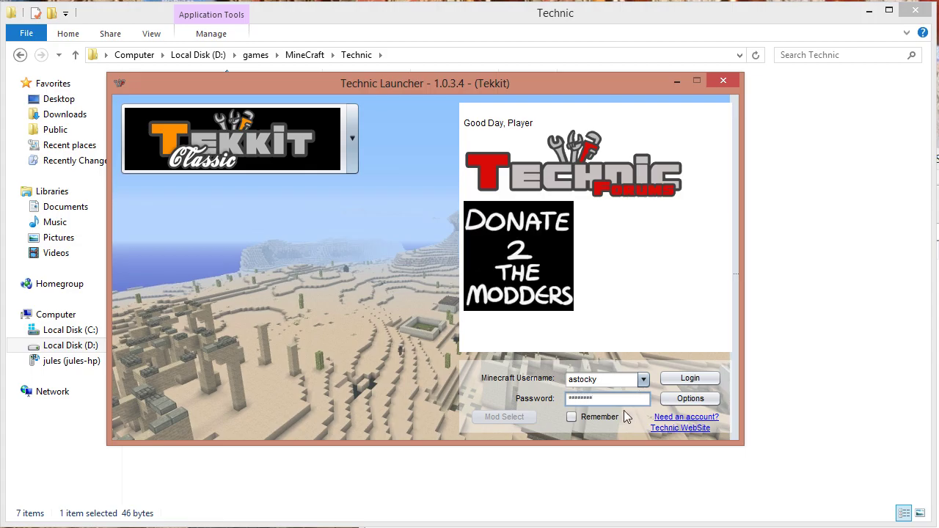
pyautogui.click(601, 417)
pyautogui.click(692, 399)
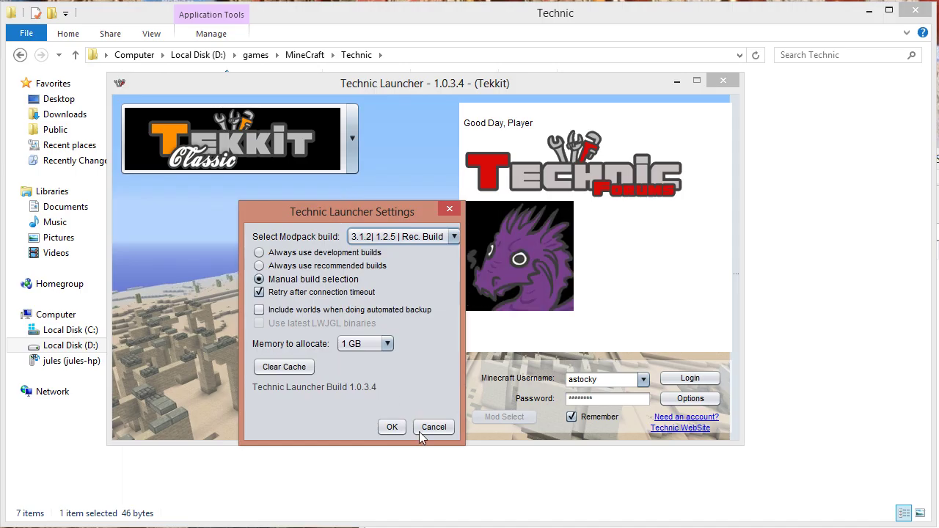
pyautogui.click(390, 425)
pyautogui.click(679, 379)
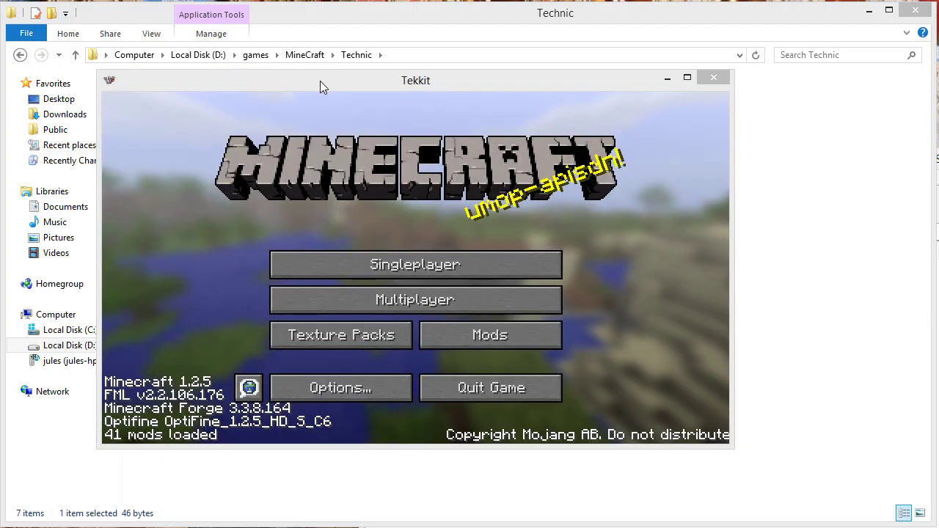
# Direct-connect the Tekkit client to the local server at localhost:25565
pyautogui.moveTo(320, 81); pyautogui.dragTo(329, 85)
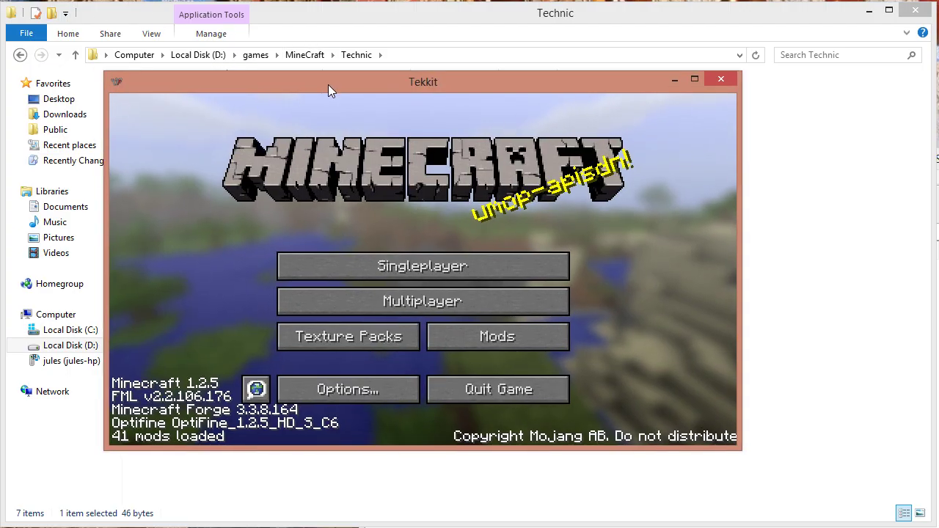
pyautogui.click(440, 309)
pyautogui.click(423, 379)
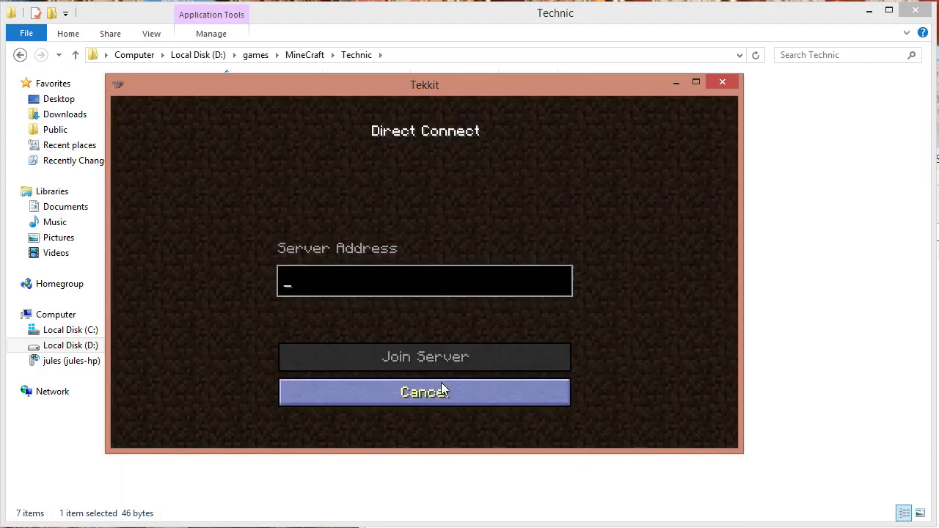
pyautogui.write('localhost:25565')
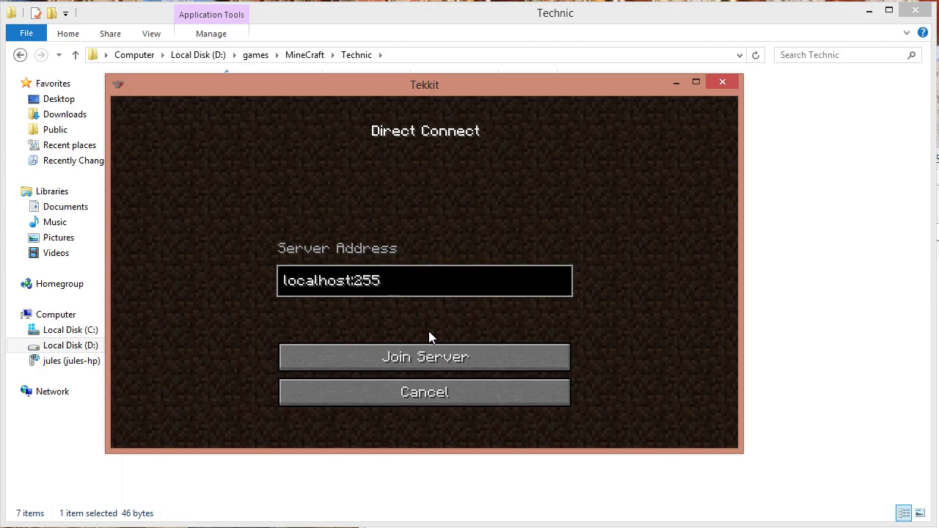
pyautogui.click(429, 350)
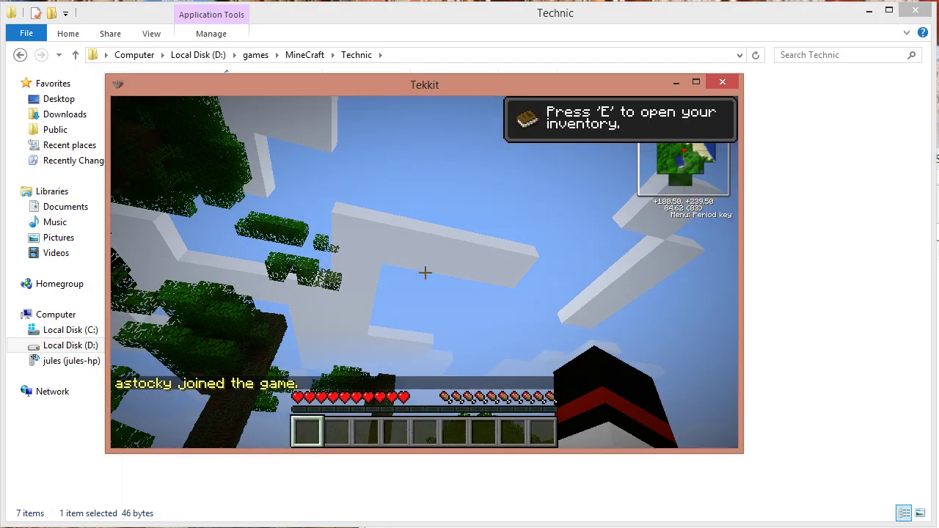
# Pause the game and bring the server console forward to see the player's login and mods
pyautogui.press('Escape')
pyautogui.hotkey('alt', 'Tab')
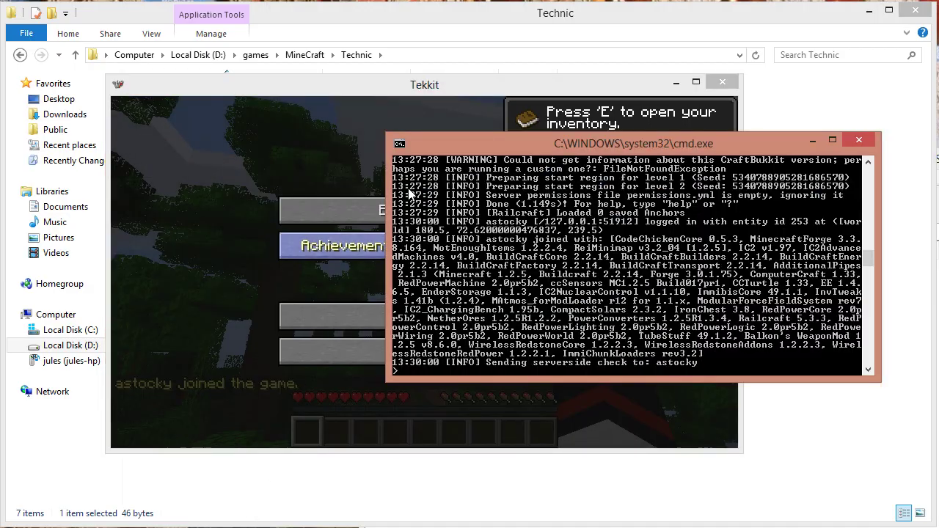
pyautogui.moveTo(487, 143); pyautogui.dragTo(295, 154)
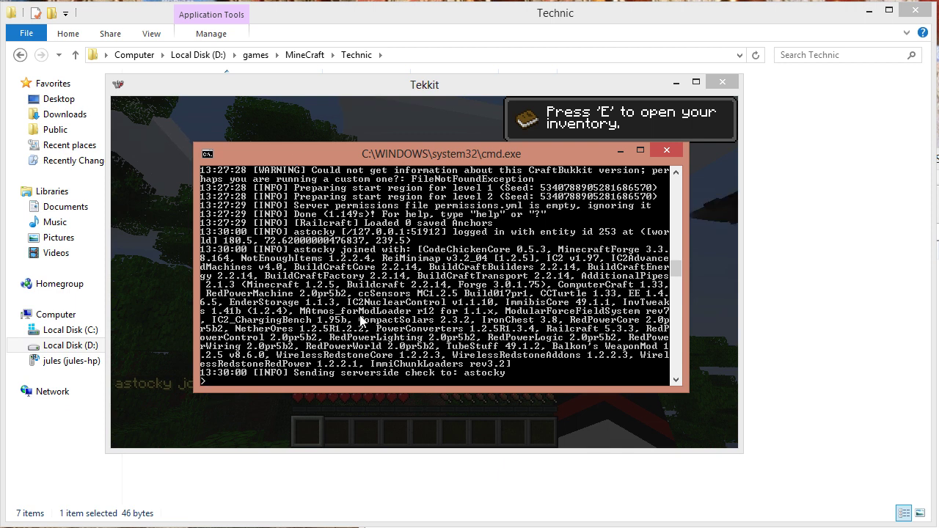
# Disconnect and quit Tekkit, then start the Technic Launcher from its batch file
pyautogui.click(378, 90)
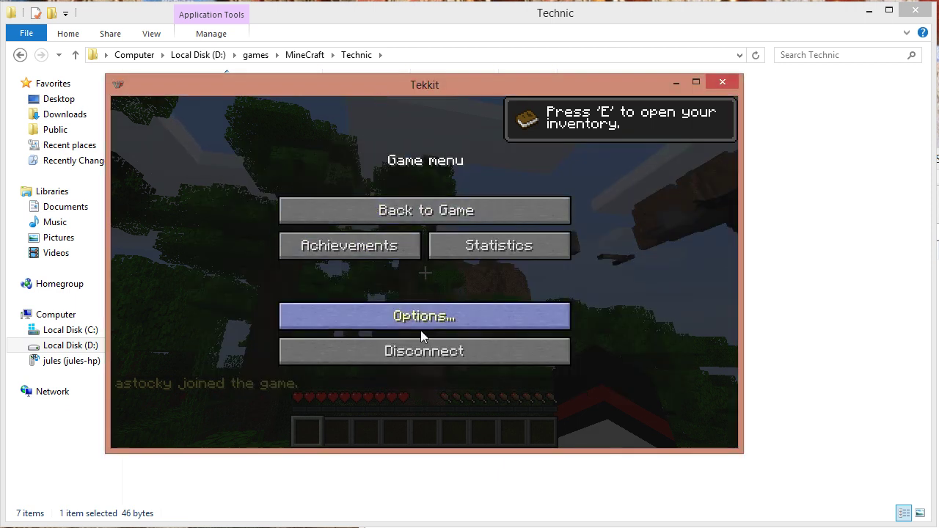
pyautogui.click(411, 351)
pyautogui.click(494, 395)
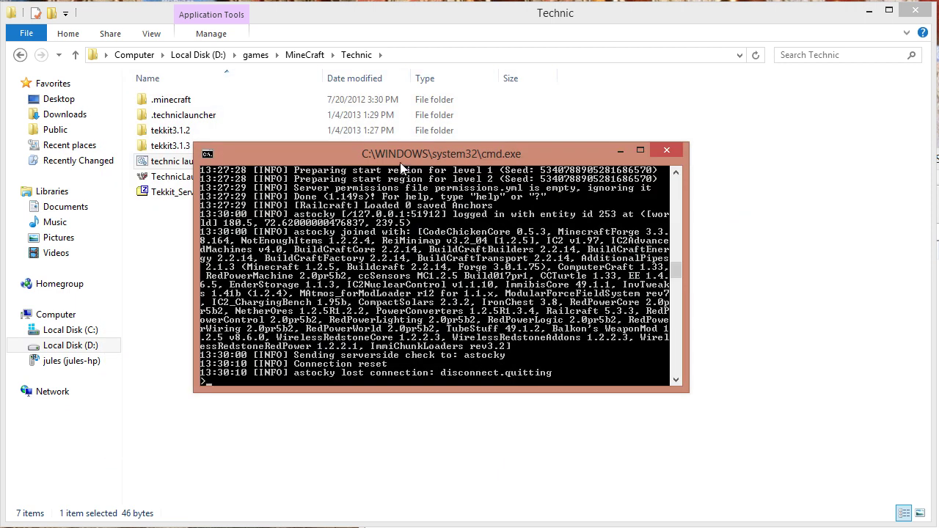
pyautogui.moveTo(470, 194); pyautogui.dragTo(613, 250)
pyautogui.click(203, 160)
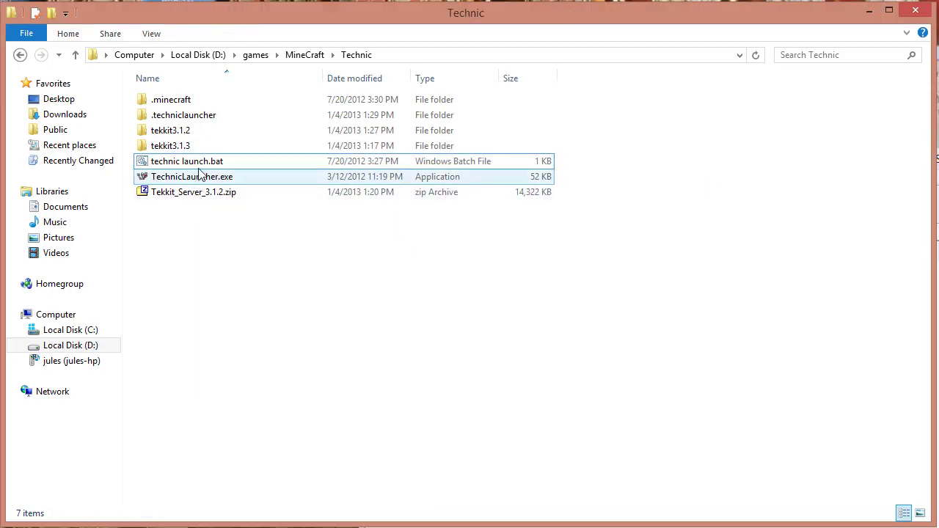
pyautogui.doubleClick(203, 161)
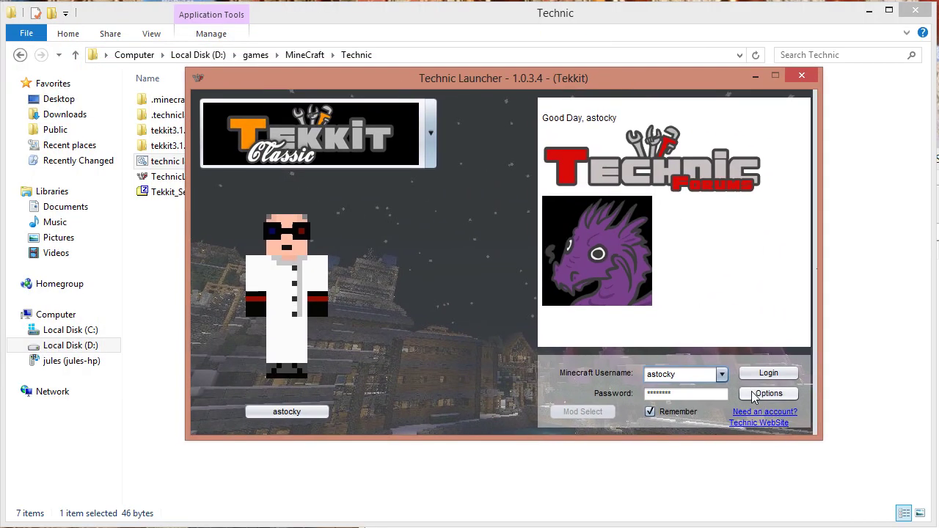
# Select the 3.1.3 | 1.2.5 | Latest modpack build in Options and log in
pyautogui.click(751, 391)
pyautogui.click(471, 232)
pyautogui.scroll(1, 470, 256)
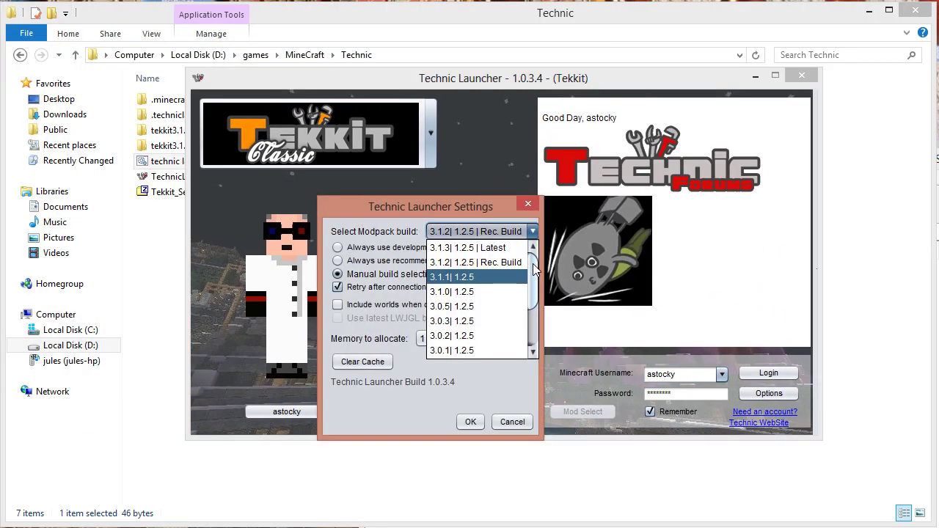
pyautogui.click(465, 250)
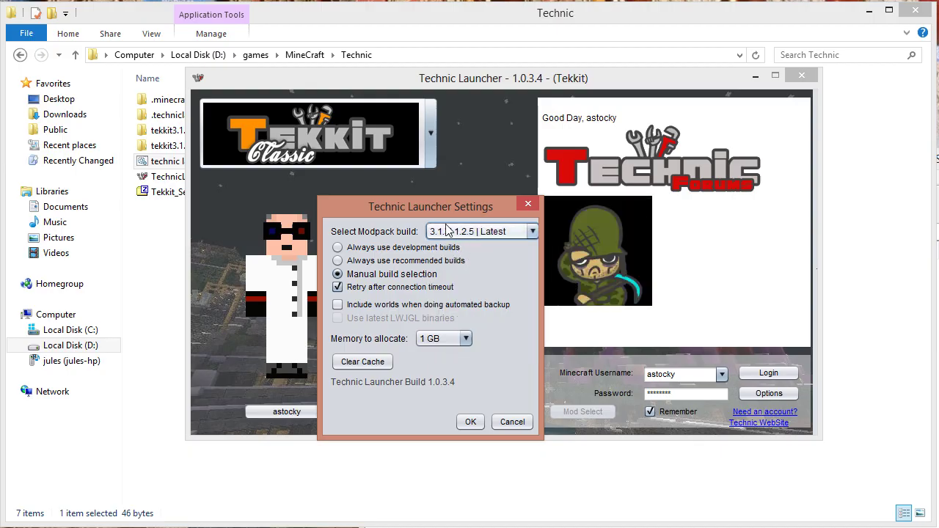
pyautogui.click(470, 421)
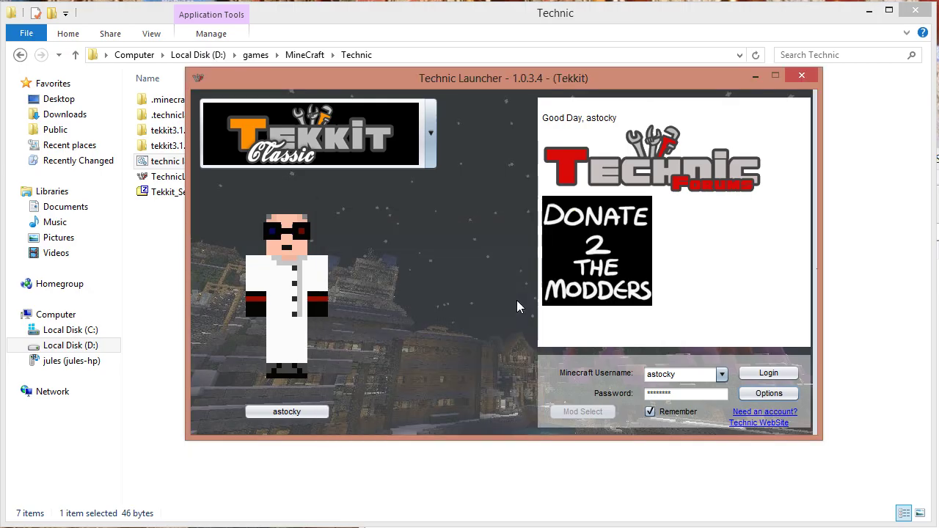
pyautogui.click(767, 373)
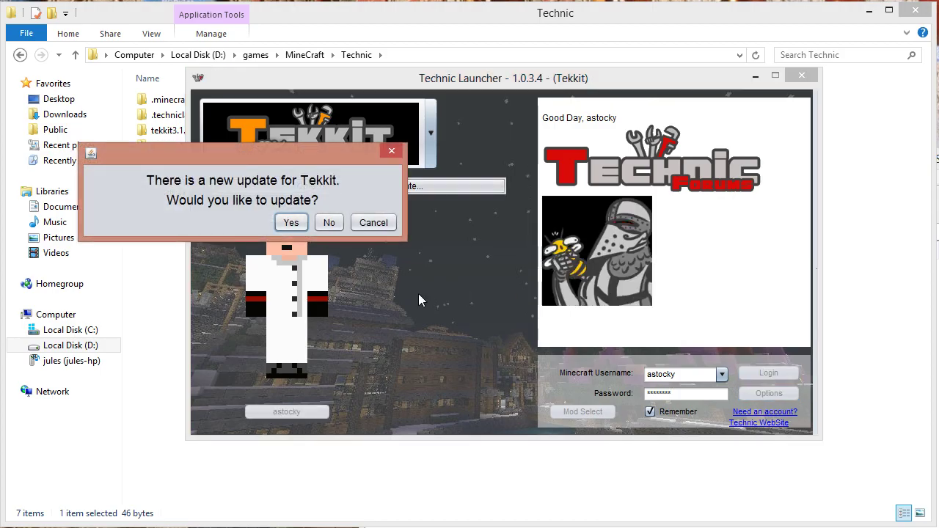
# Accept the Tekkit 3.1.3 update and start entering localhost:25565 as the Direct Connect address
pyautogui.click(291, 223)
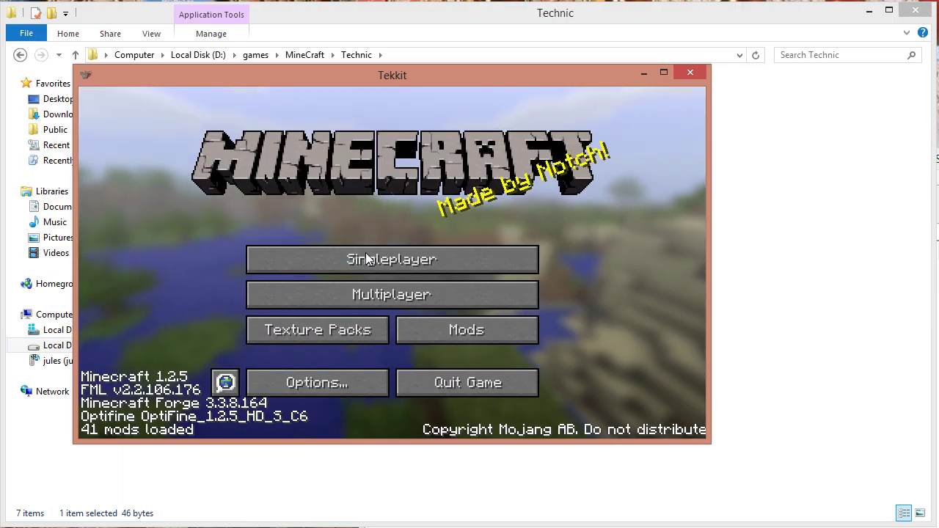
pyautogui.click(368, 294)
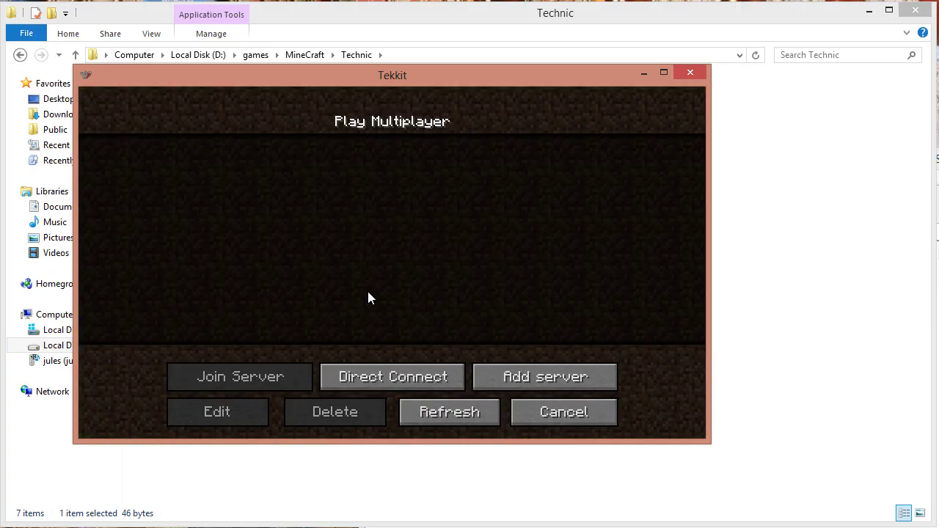
pyautogui.click(423, 384)
pyautogui.write('local')
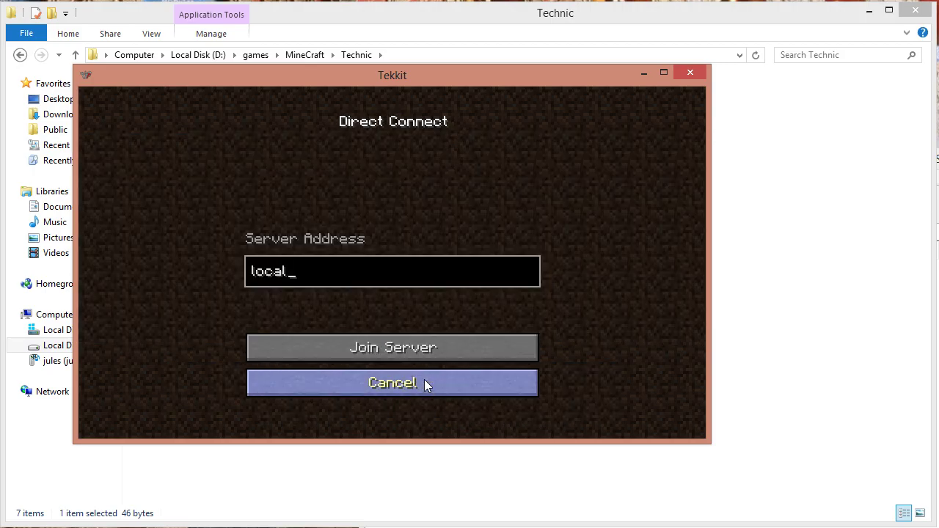
pyautogui.write('host:25556')
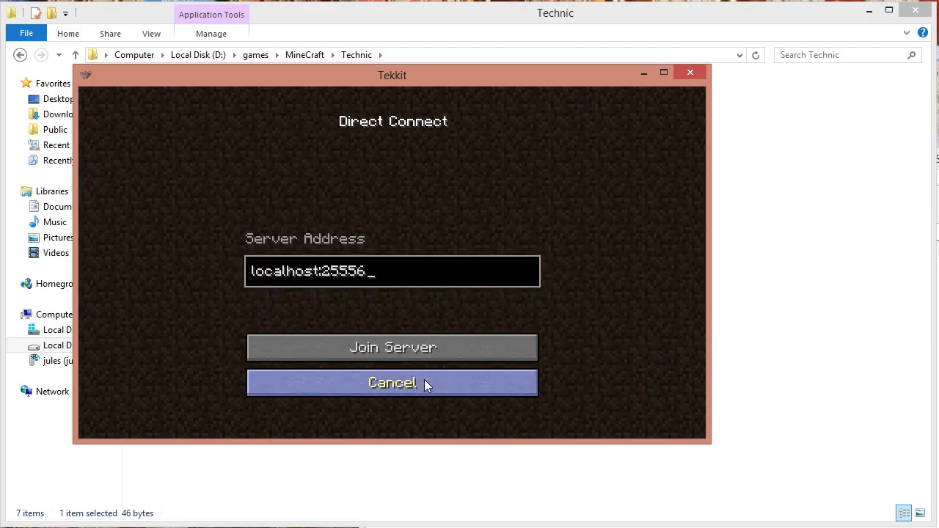
pyautogui.press('BackSpace')
pyautogui.press('BackSpace')
# Finish the localhost:25565 address, attempt the join, and leave the missing-mods error for the title screen
pyautogui.write('565')
pyautogui.click(421, 349)
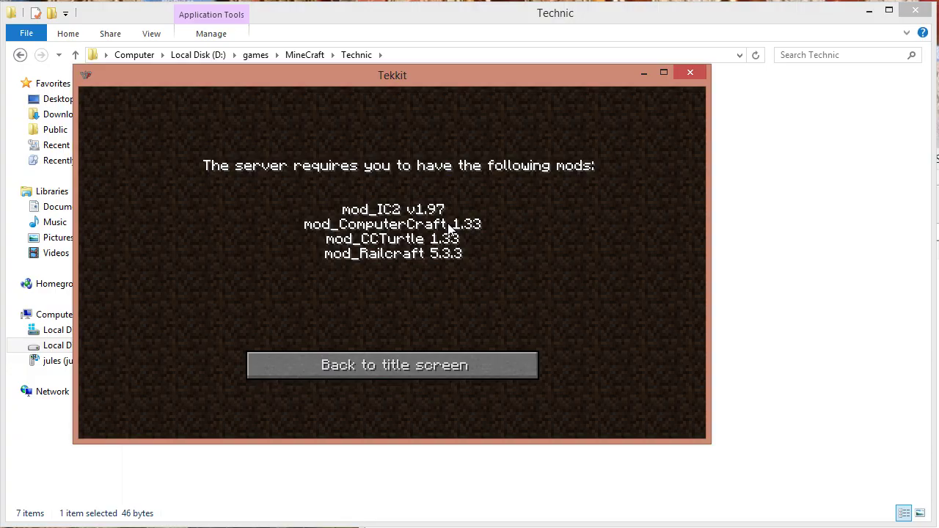
pyautogui.click(427, 364)
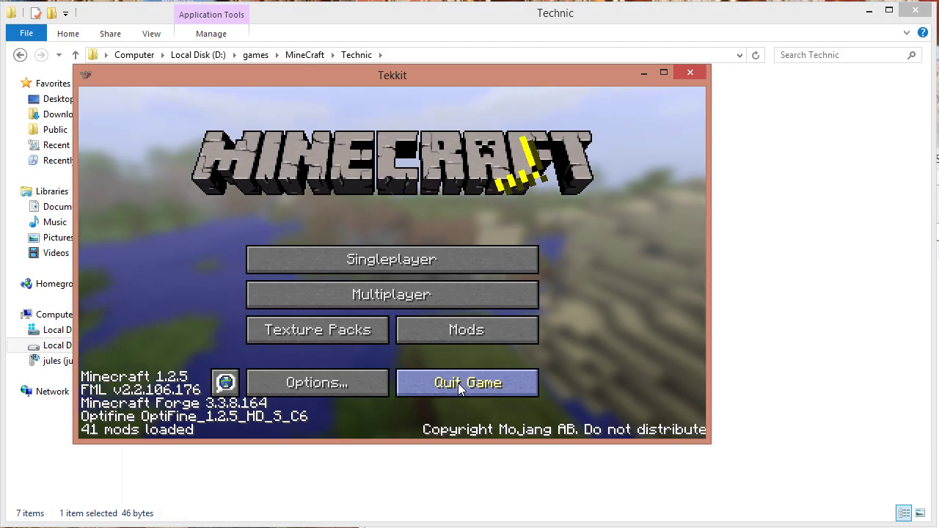
# Quit Tekkit and navigate File Explorer to the MineCraft > Vanilla folder
pyautogui.click(458, 382)
pyautogui.click(311, 279)
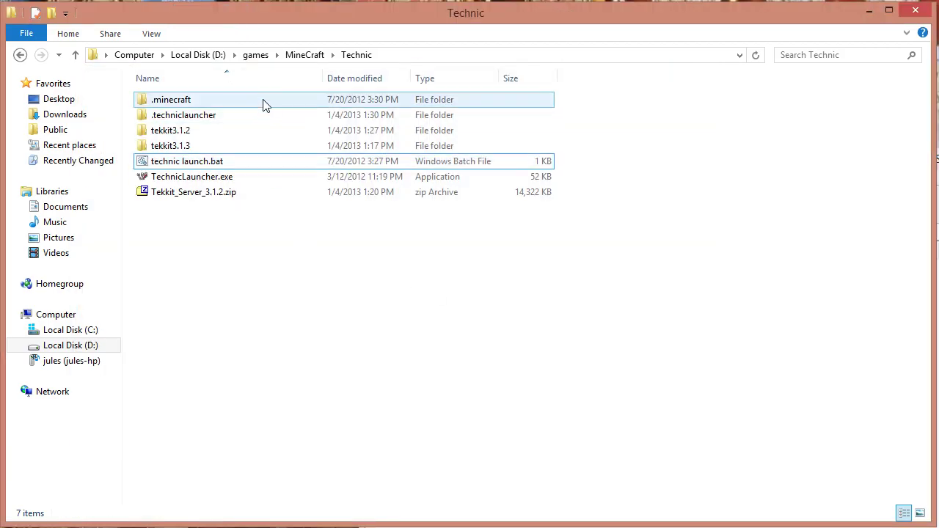
pyautogui.click(305, 55)
pyautogui.doubleClick(247, 255)
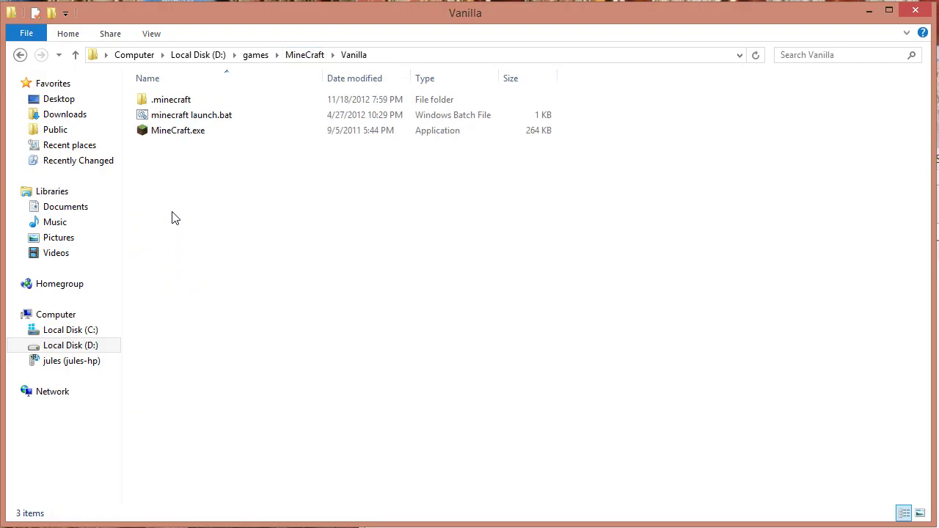
# Run minecraft launch.bat, log in, and accept the update to Minecraft 1.4.5
pyautogui.doubleClick(213, 116)
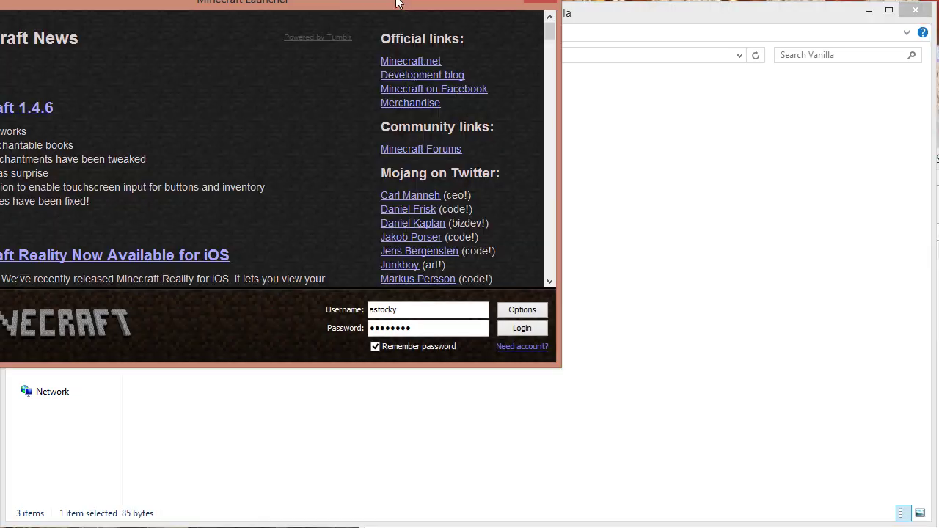
pyautogui.moveTo(402, 10); pyautogui.dragTo(628, 134)
pyautogui.click(766, 453)
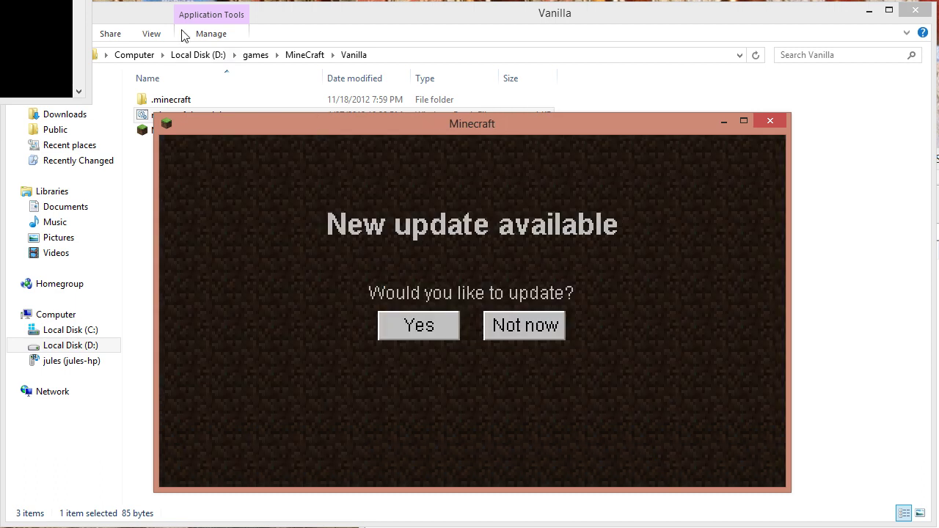
pyautogui.click(526, 325)
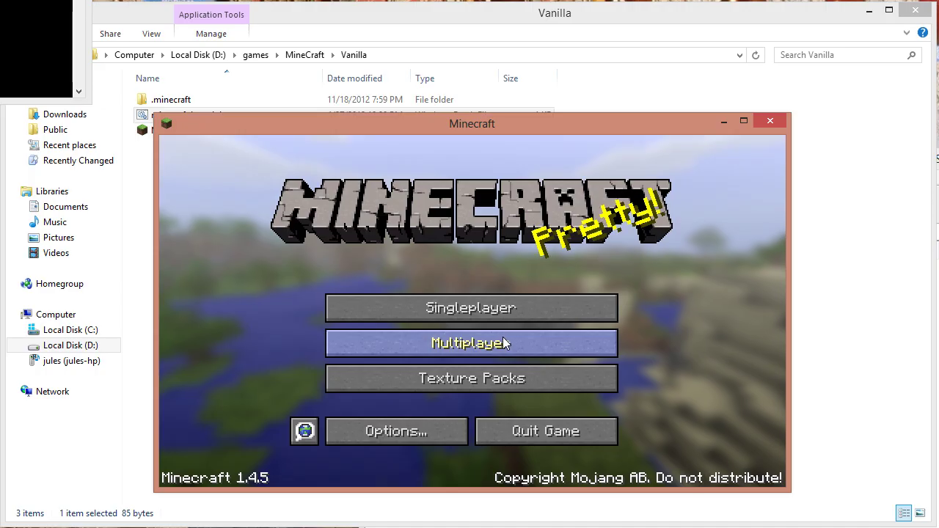
# From vanilla 1.4.5, direct-connect to localhost:2556, which fails with Connection Lost: End of stream
pyautogui.click(503, 342)
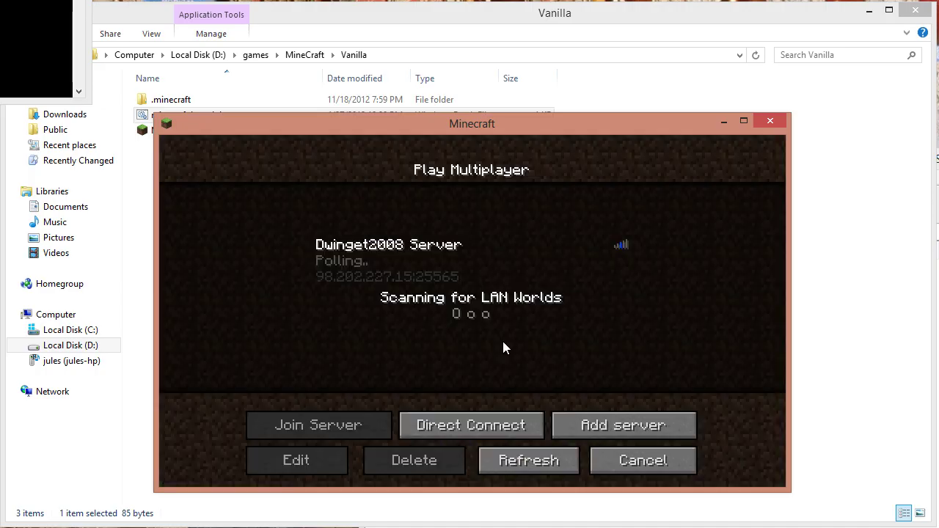
pyautogui.click(487, 429)
pyautogui.write('l')
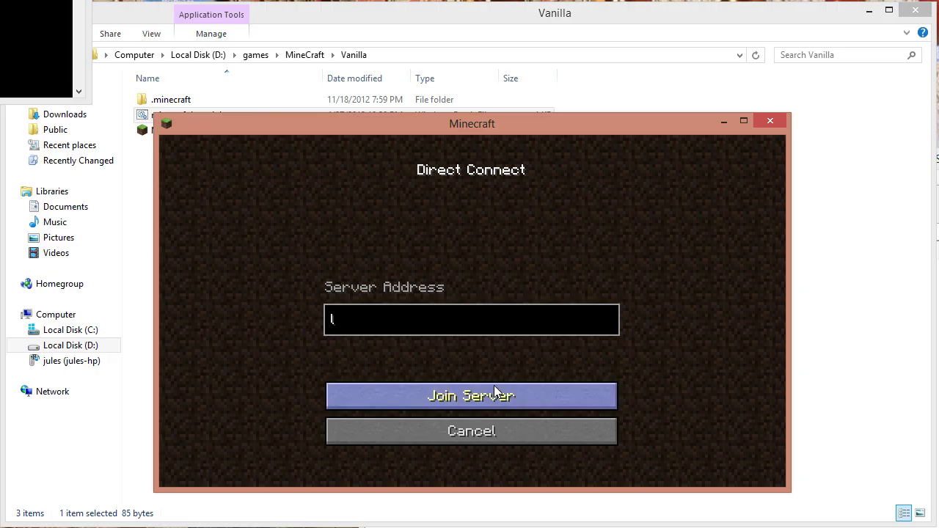
pyautogui.write('ocalhost:25565')
pyautogui.click(493, 396)
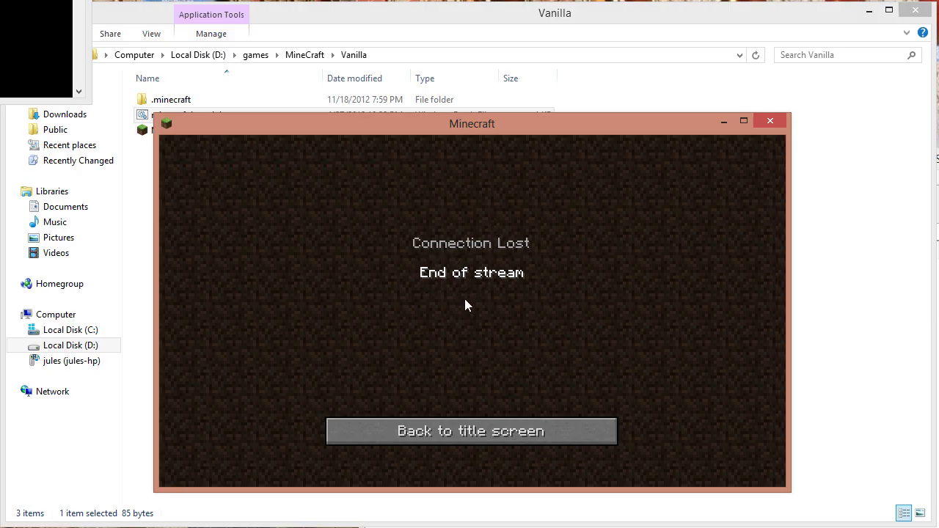
pyautogui.moveTo(256, 524)
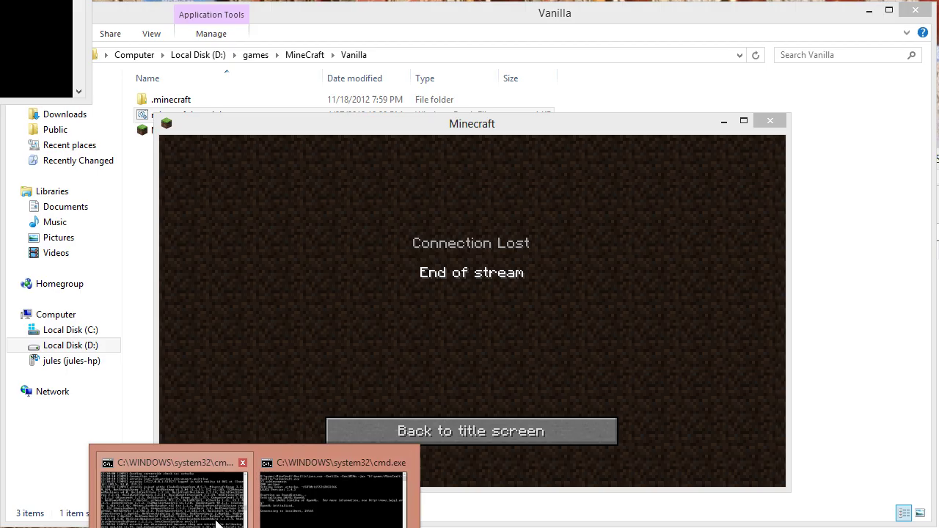
pyautogui.moveTo(212, 517)
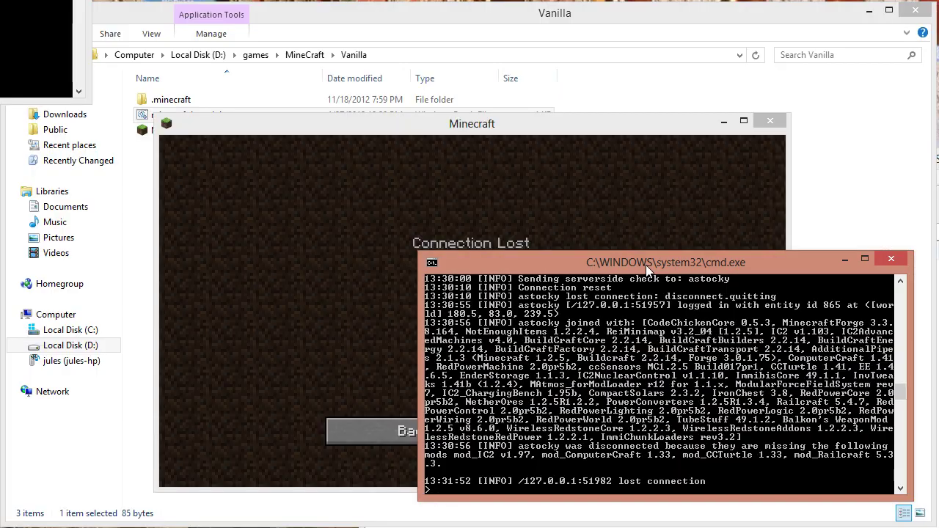
pyautogui.moveTo(645, 264); pyautogui.dragTo(531, 198)
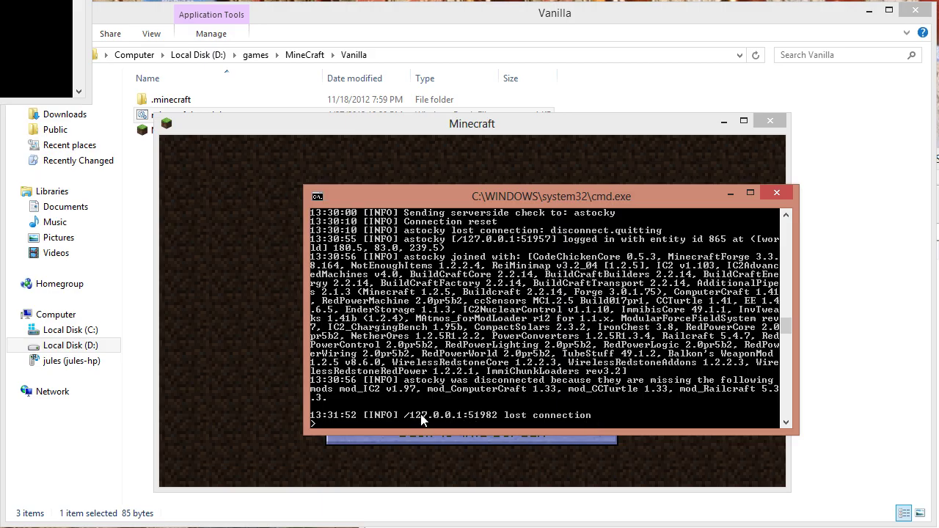
pyautogui.moveTo(523, 198); pyautogui.dragTo(433, 192)
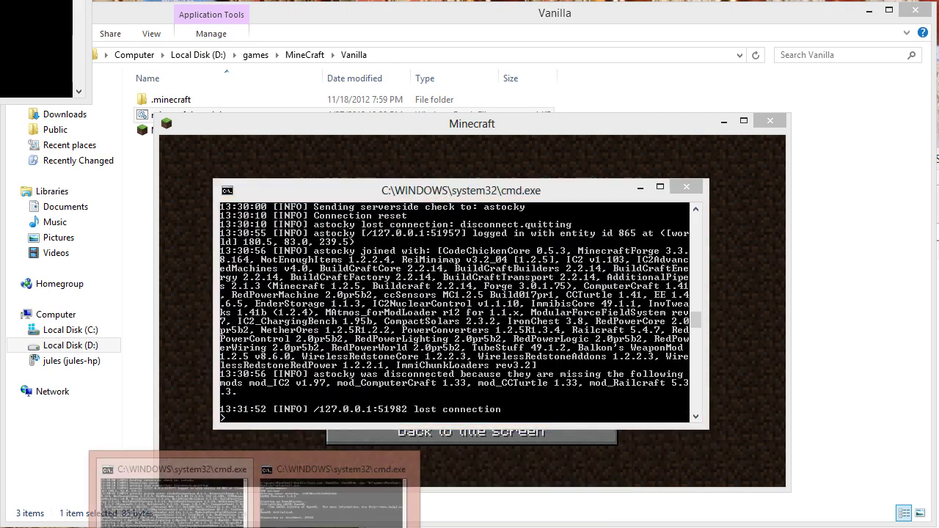
pyautogui.click(334, 484)
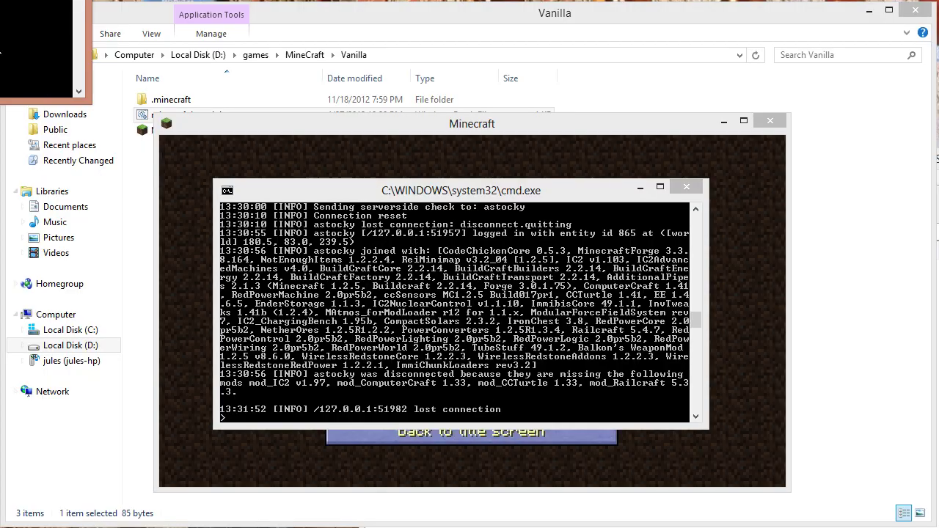
pyautogui.click(463, 155)
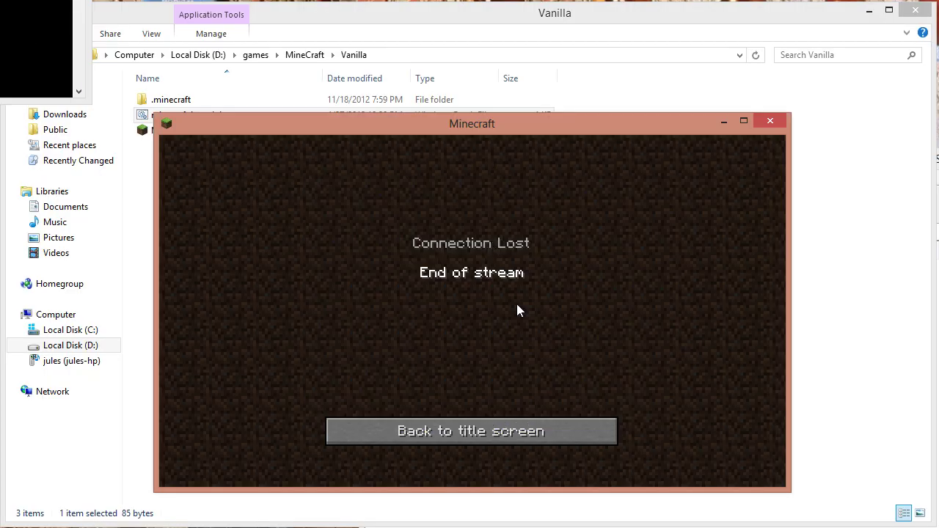
# Quit the vanilla client, then stop the Tekkit server with 'stop' and close its console
pyautogui.click(481, 432)
pyautogui.click(540, 430)
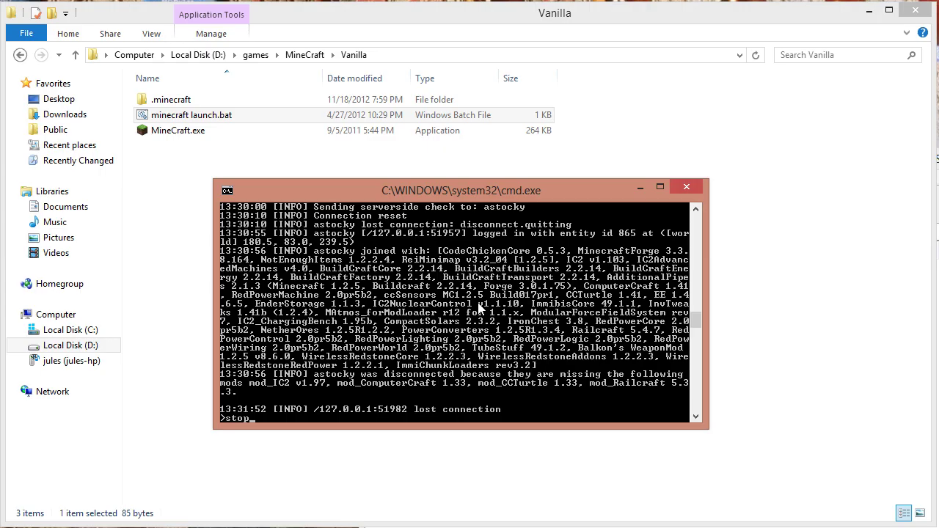
pyautogui.press('Return')
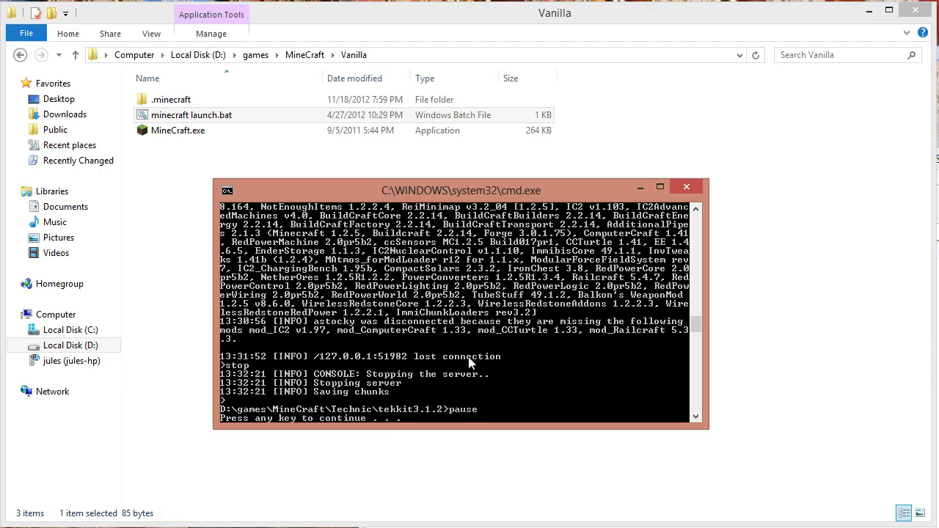
pyautogui.press('Return')
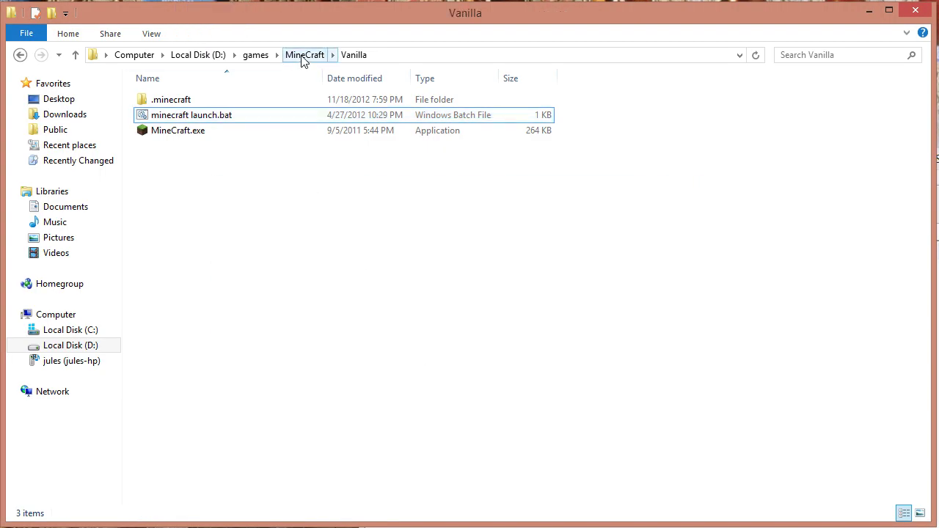